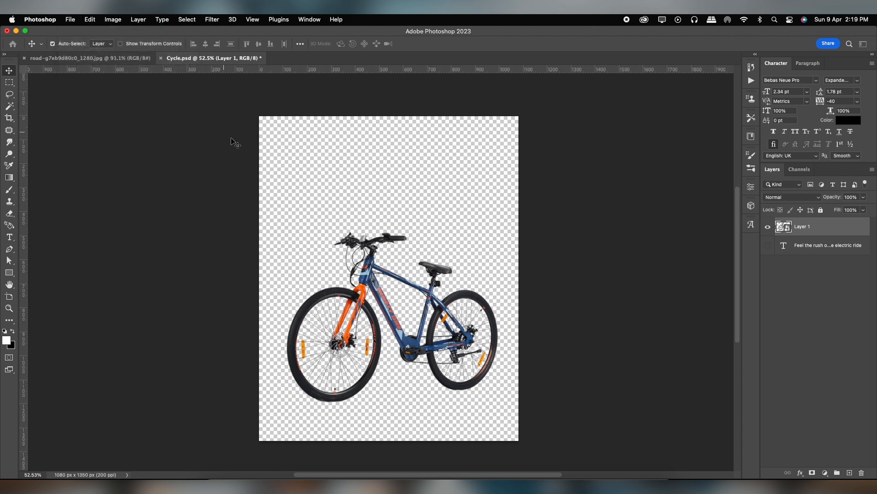
Step: Create a new white 1080 x 1350 px RGB document at 200 pixels/inch
{"action": "left_click", "coordinate": [233, 158]}
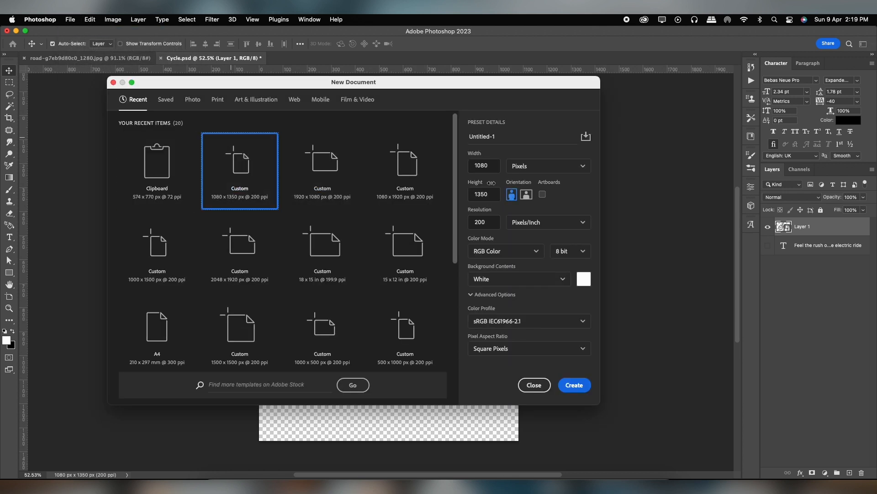
{"action": "left_click", "coordinate": [575, 385]}
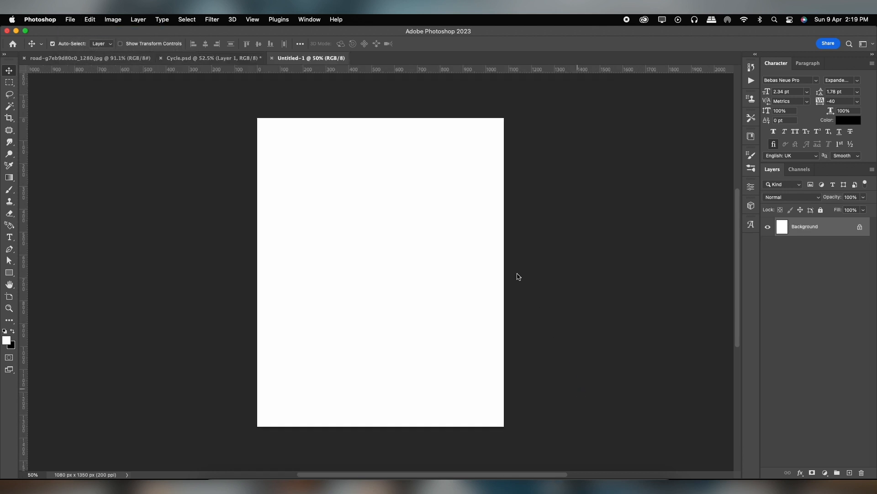
Step: Copy the whole road photo into the new document and place it along the canvas's lower edge, with the road centred
{"action": "left_click", "coordinate": [243, 58]}
{"action": "left_click", "coordinate": [86, 58]}
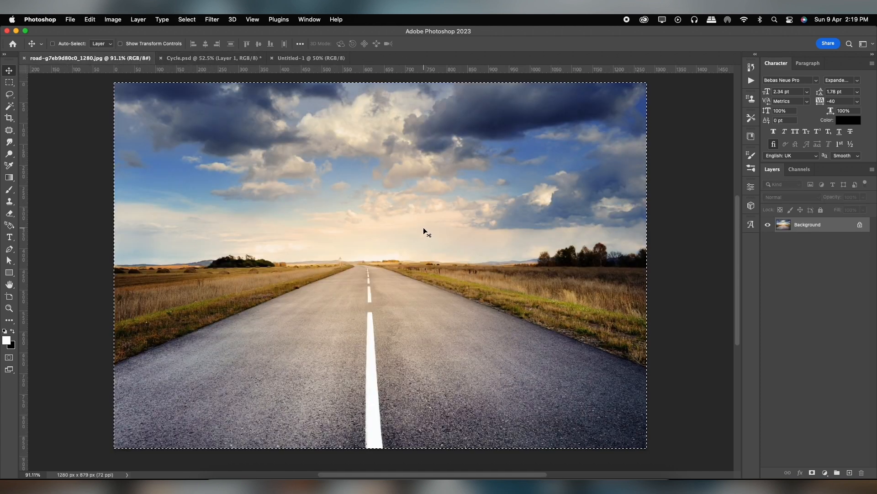
{"action": "key", "text": "cmd+a"}
{"action": "left_click", "coordinate": [301, 58]}
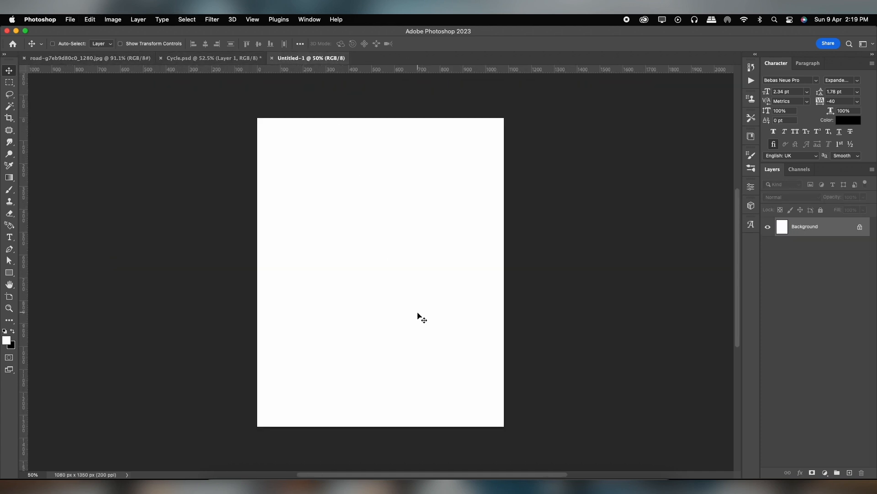
{"action": "key", "text": "super+v"}
{"action": "key", "text": "super+t"}
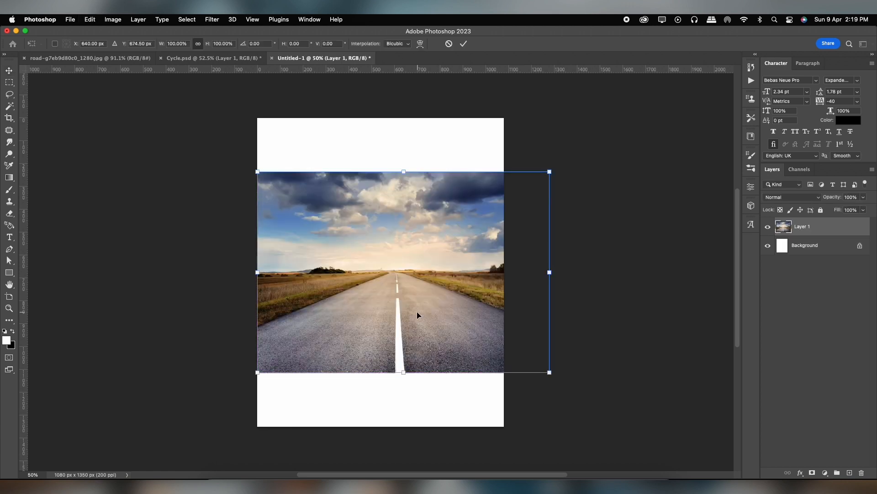
{"action": "left_click_drag", "start_coordinate": [380, 250], "coordinate": [365, 302]}
{"action": "key", "text": "Return"}
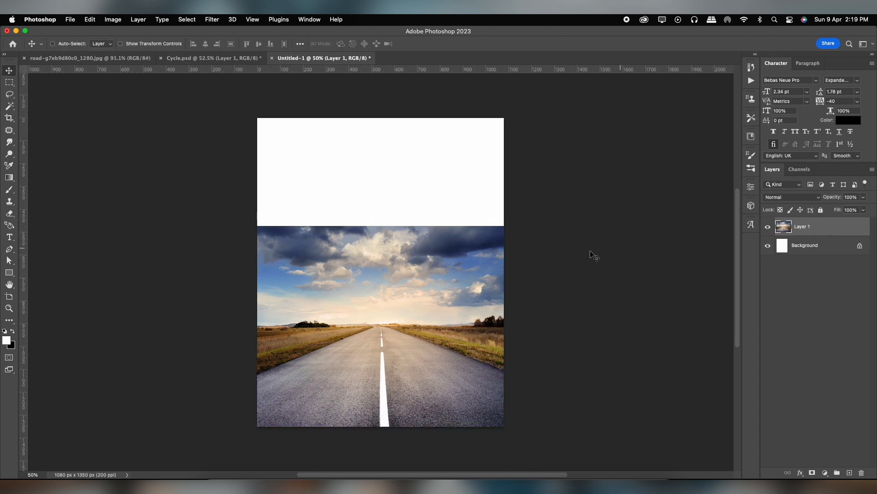
Step: Stretch the road layer well beyond both canvas sides and distort its corners so the road spreads wider in the foreground
{"action": "key", "text": "super+t"}
{"action": "left_click_drag", "start_coordinate": [532, 226], "coordinate": [596, 183]}
{"action": "left_click_drag", "start_coordinate": [445, 286], "coordinate": [375, 285]}
{"action": "left_click_drag", "start_coordinate": [386, 145], "coordinate": [389, 217]}
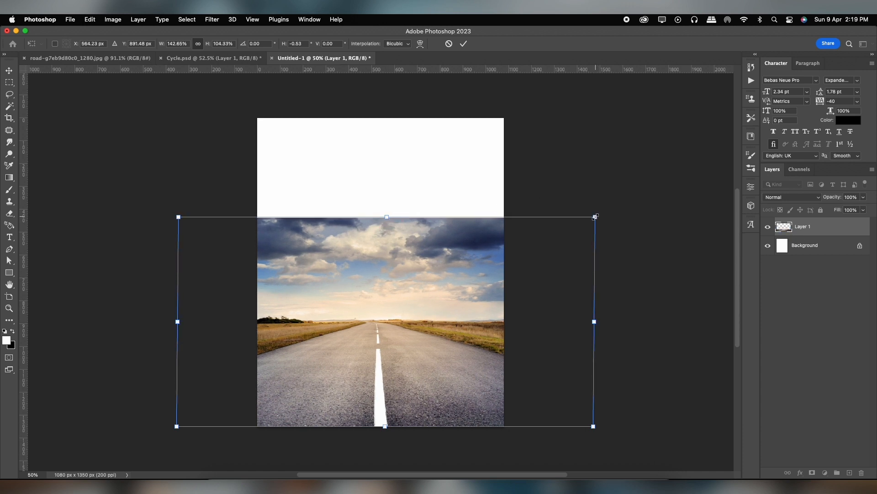
{"action": "left_click_drag", "start_coordinate": [596, 219], "coordinate": [603, 219]}
{"action": "left_click_drag", "start_coordinate": [594, 425], "coordinate": [648, 426]}
{"action": "key", "text": "Return"}
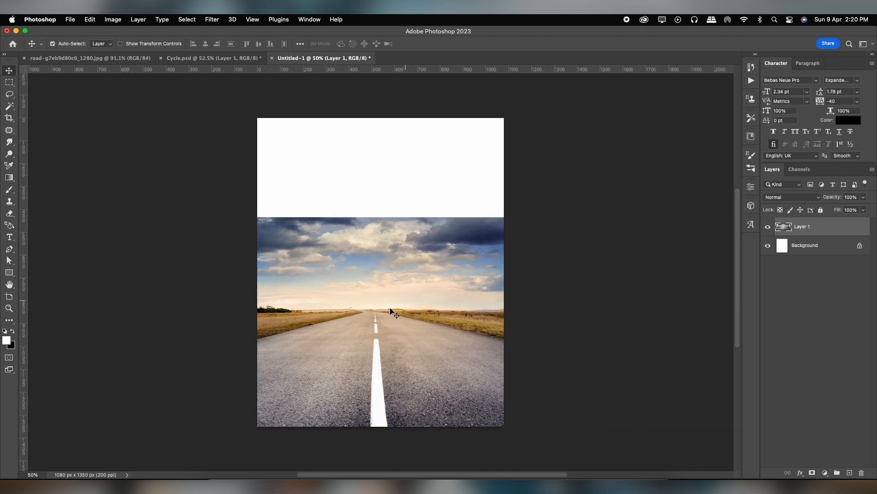
Step: Add a layer mask to the road layer and fade out the sky down to just above the horizon with a black gradient
{"action": "left_click", "coordinate": [814, 473]}
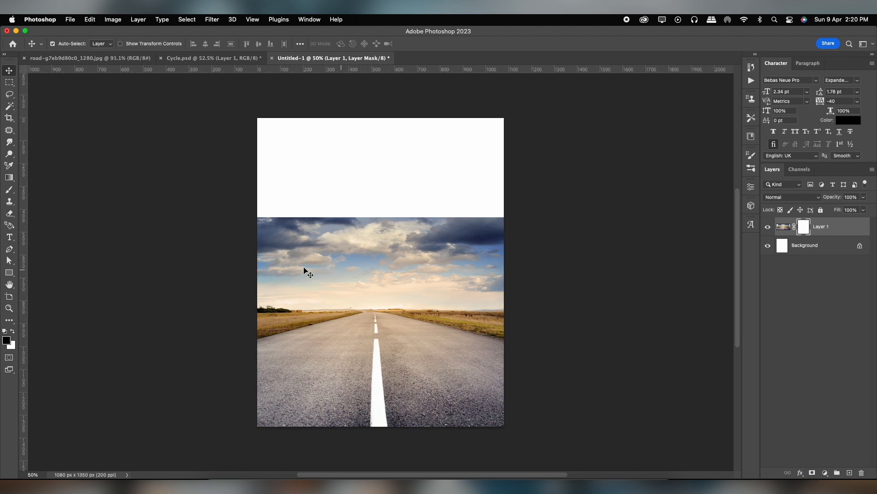
{"action": "left_click", "coordinate": [9, 176]}
{"action": "left_click_drag", "start_coordinate": [381, 218], "coordinate": [372, 332]}
{"action": "key", "text": "ctrl+z"}
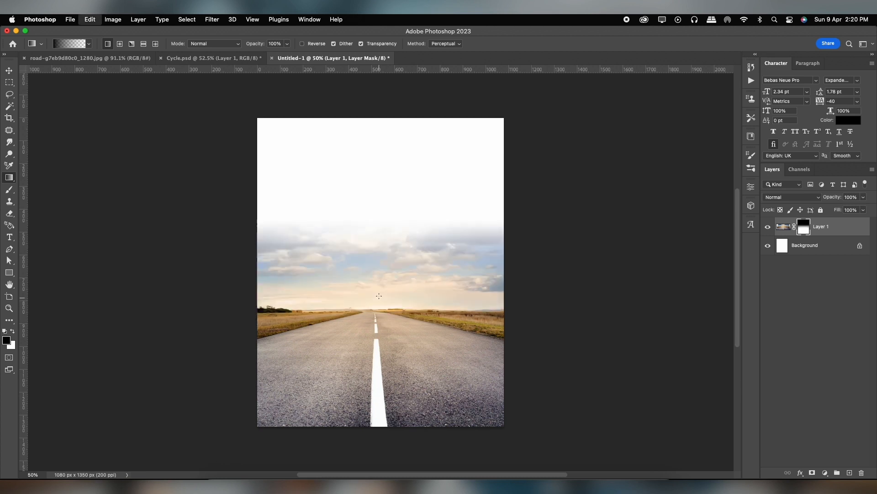
{"action": "left_click_drag", "start_coordinate": [378, 276], "coordinate": [376, 319]}
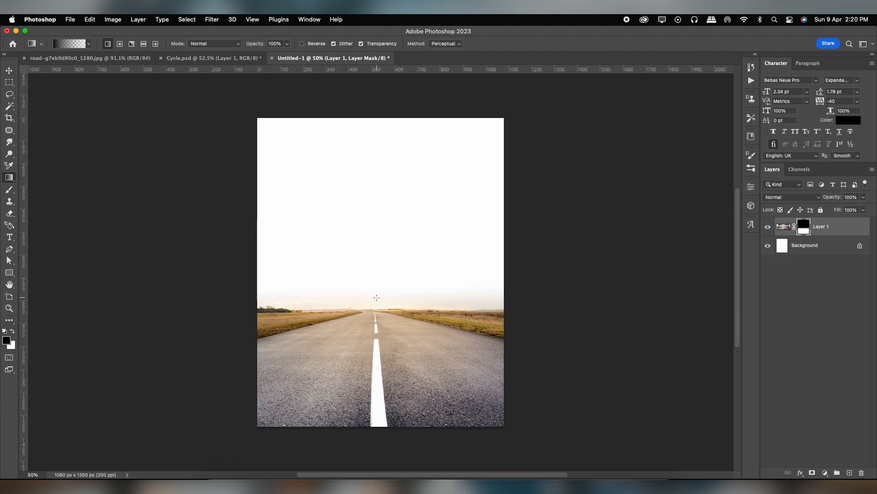
Step: Paint the mask black along the horizon with a soft 100 px brush at 100% opacity to hide the remaining sky
{"action": "key", "text": "b"}
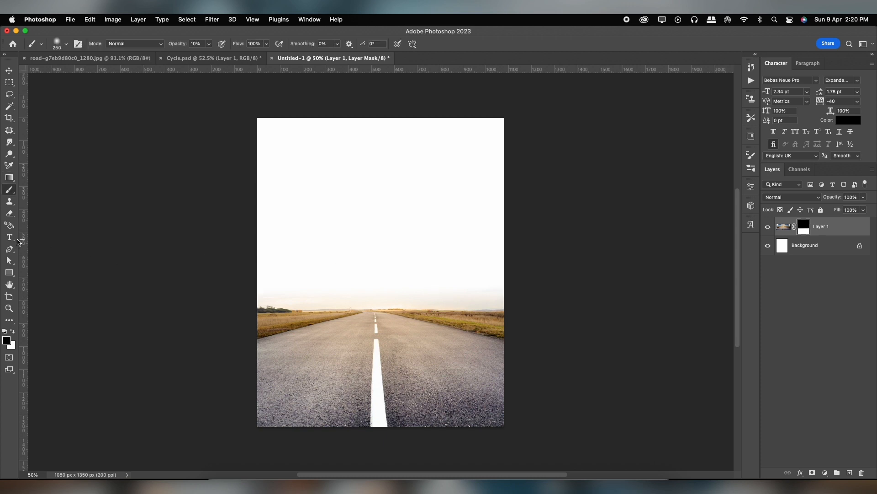
{"action": "key", "text": "bracketright"}
{"action": "key", "text": "bracketleft"}
{"action": "key", "text": "bracketleft"}
{"action": "key", "text": "bracketleft"}
{"action": "key", "text": "bracketleft"}
{"action": "key", "text": "bracketleft"}
{"action": "key", "text": "bracketleft"}
{"action": "key", "text": "bracketleft"}
{"action": "right_click", "coordinate": [447, 273]}
{"action": "left_click_drag", "start_coordinate": [485, 311], "coordinate": [485, 311]}
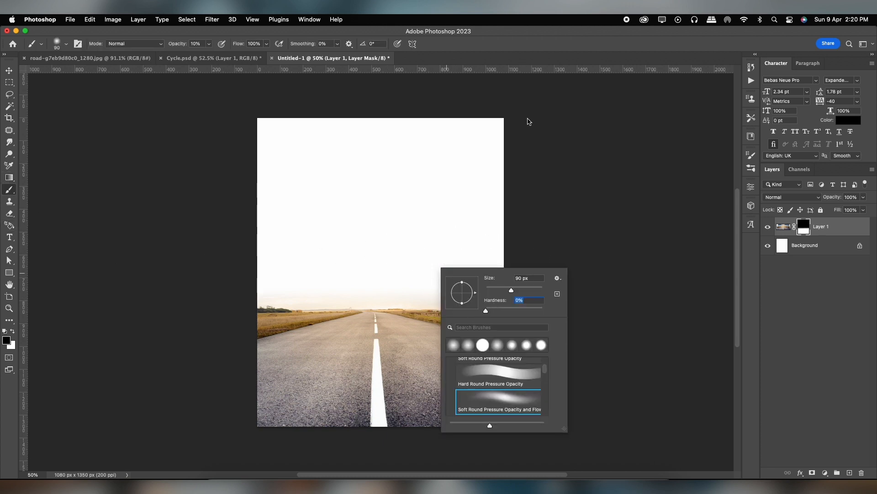
{"action": "left_click", "coordinate": [470, 347]}
{"action": "left_click", "coordinate": [544, 54]}
{"action": "key", "text": "bracketright"}
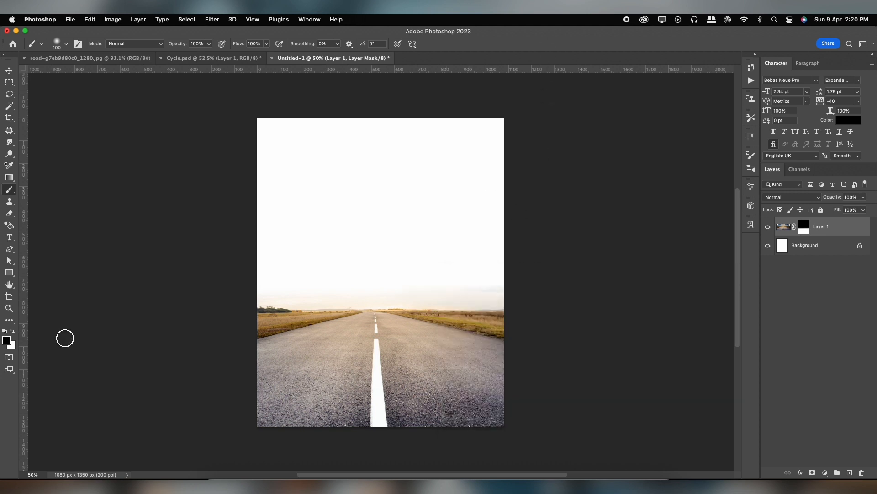
{"action": "left_click_drag", "start_coordinate": [394, 298], "coordinate": [511, 297]}
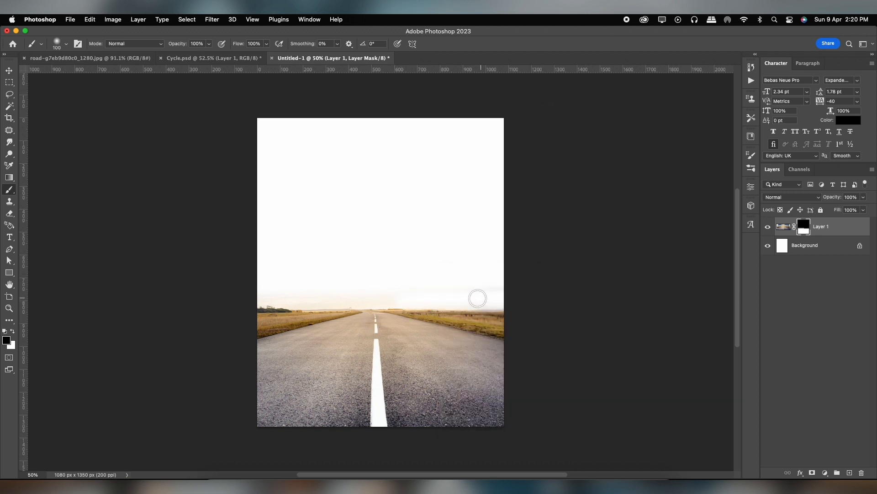
Step: Bring the bicycle from Cycle.psd into the road document and centre it over the road
{"action": "left_click", "coordinate": [10, 72]}
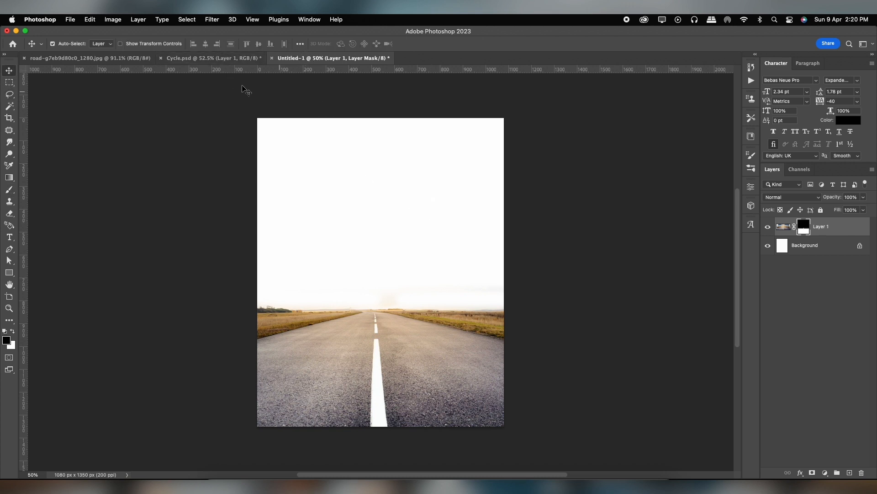
{"action": "left_click", "coordinate": [213, 58]}
{"action": "left_click_drag", "start_coordinate": [374, 287], "coordinate": [377, 305]}
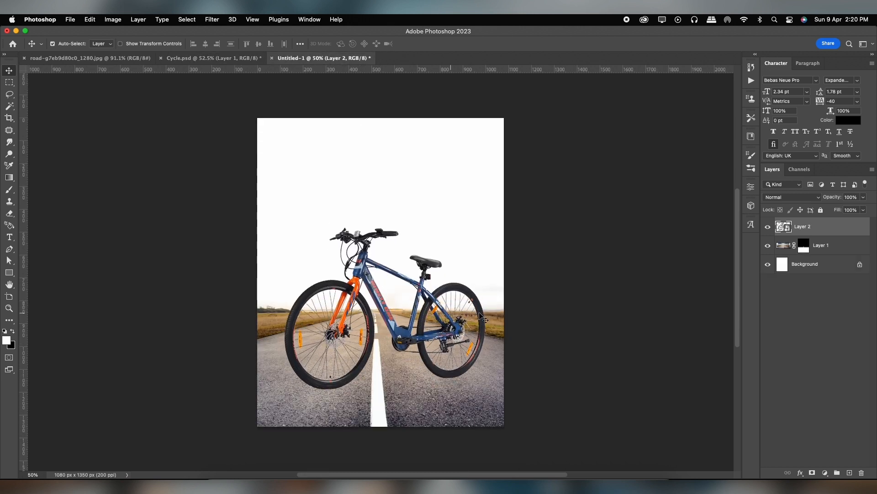
Step: With the bicycle hidden, clip a Hue/Saturation adjustment to the road layer, setting saturation to -22 and slightly reducing lightness
{"action": "left_click", "coordinate": [767, 227]}
{"action": "left_click", "coordinate": [835, 254]}
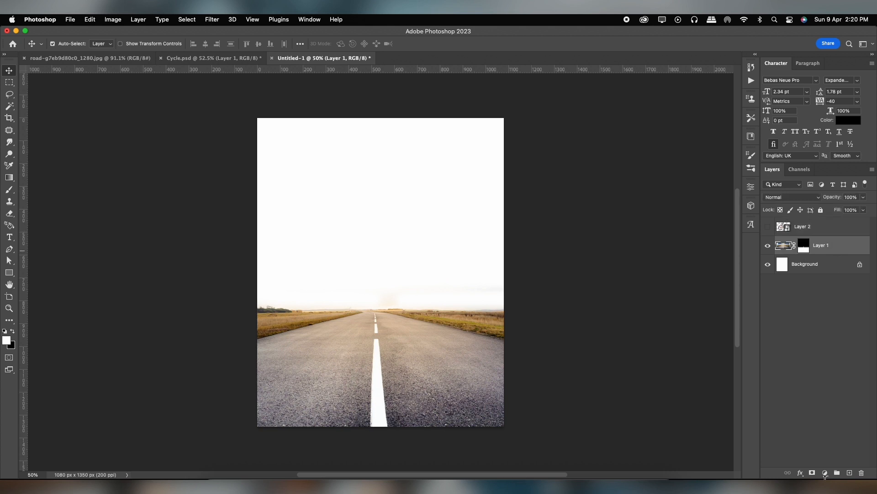
{"action": "left_click", "coordinate": [825, 473]}
{"action": "left_click", "coordinate": [837, 354]}
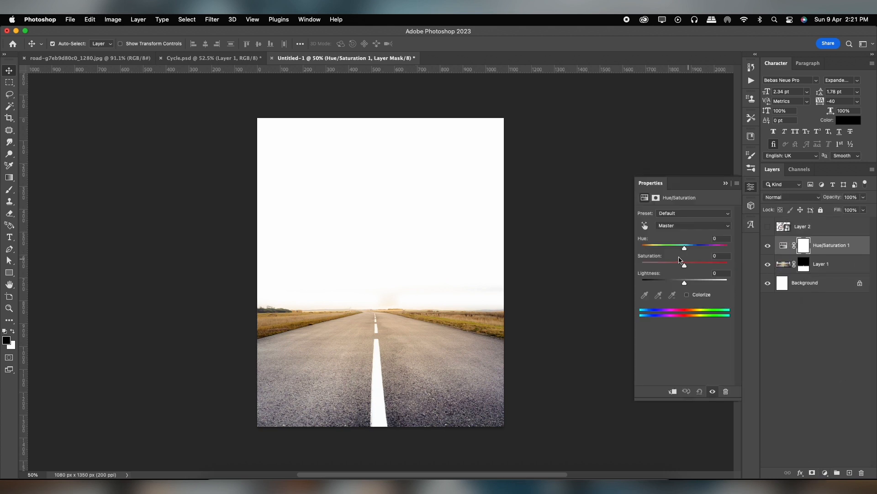
{"action": "mouse_move", "coordinate": [685, 265]}
{"action": "left_mouse_down"}
{"action": "mouse_move", "coordinate": [676, 265]}
{"action": "mouse_move", "coordinate": [684, 283]}
{"action": "left_mouse_up"}
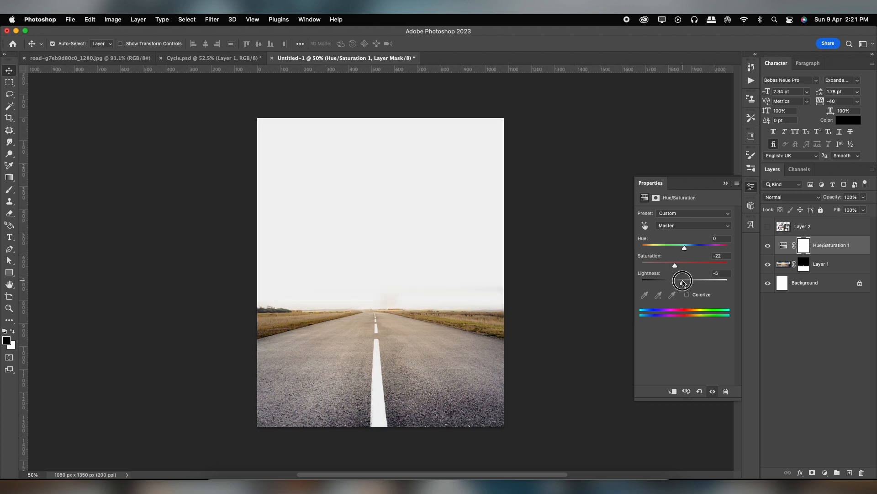
{"action": "left_click", "coordinate": [726, 183]}
{"action": "left_click", "coordinate": [787, 251], "text": "alt"}
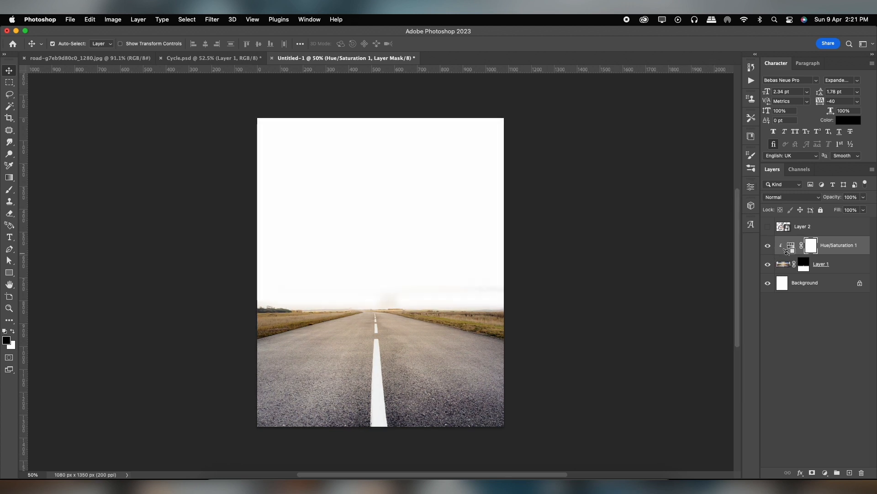
{"action": "left_click", "coordinate": [791, 246]}
{"action": "left_click", "coordinate": [770, 247]}
{"action": "left_click", "coordinate": [770, 247]}
Step: Show the bicycle layer again and move the bicycle slightly down on the road
{"action": "left_click", "coordinate": [799, 227]}
{"action": "left_click", "coordinate": [768, 227]}
{"action": "key", "text": "super+t"}
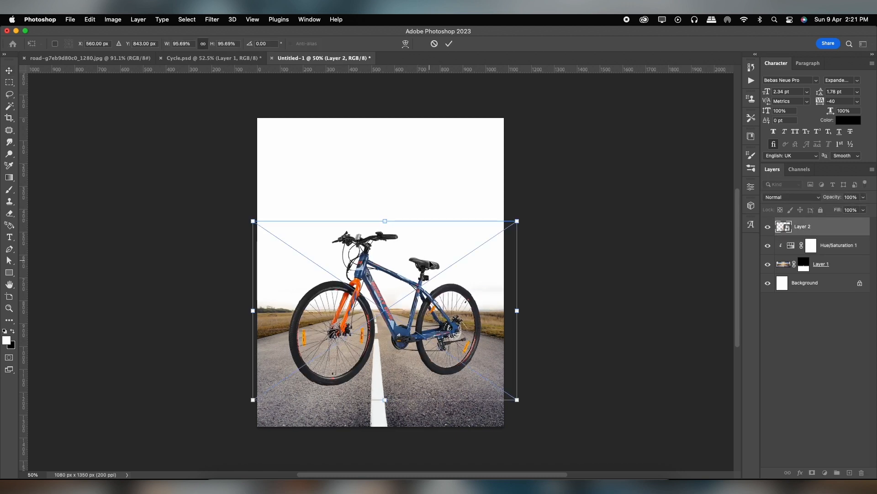
{"action": "left_click_drag", "start_coordinate": [430, 264], "coordinate": [428, 267]}
{"action": "key", "text": "Return"}
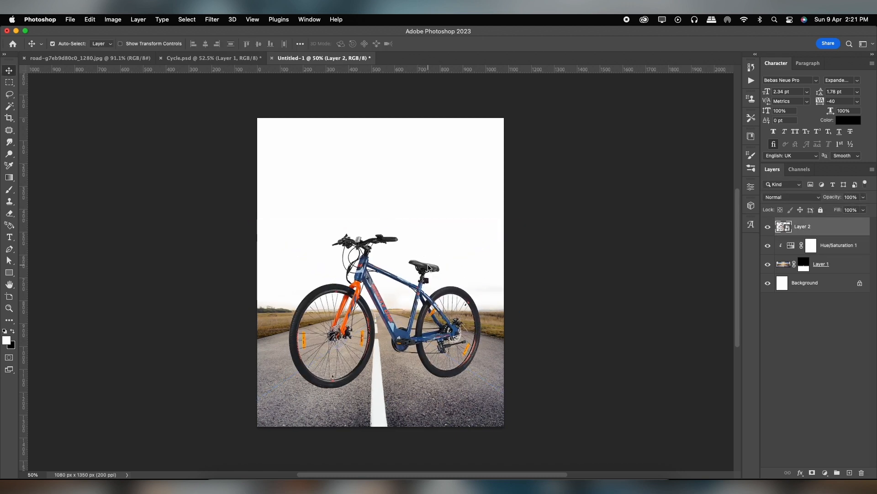
Step: Duplicate the bicycle layer and give the lower original a black Color Overlay at 100% opacity
{"action": "key", "text": "super+j"}
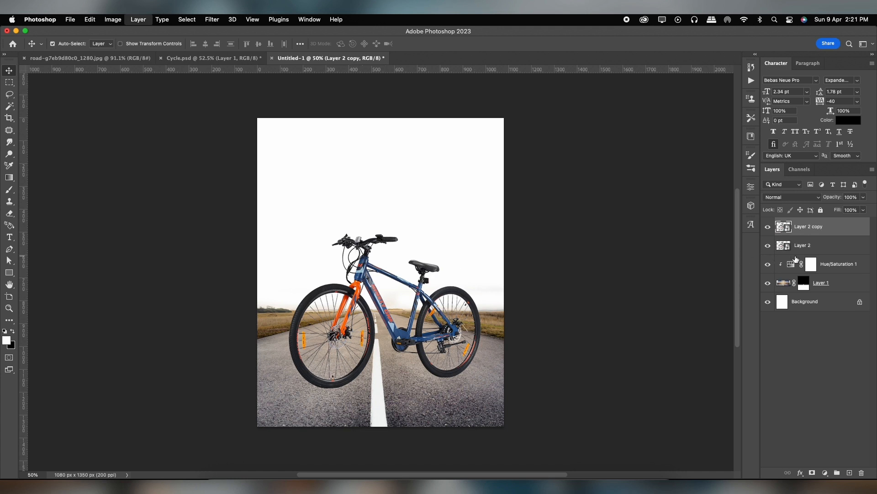
{"action": "double_click", "coordinate": [839, 245]}
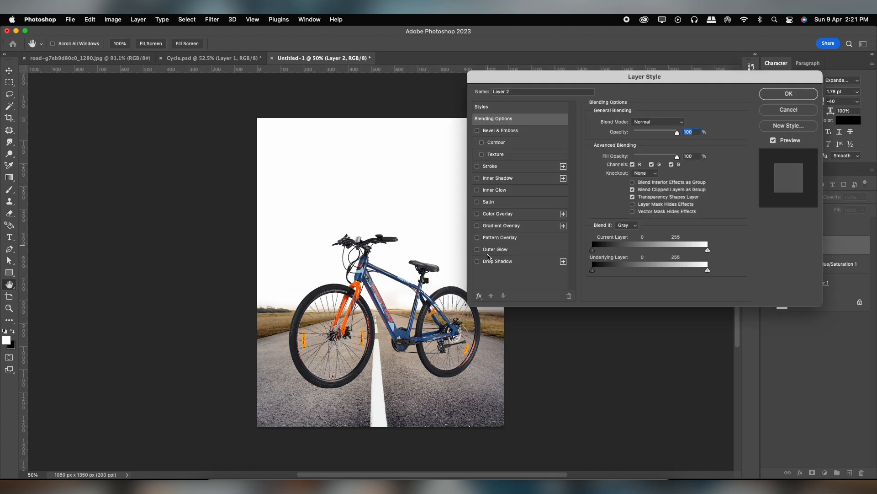
{"action": "left_click", "coordinate": [496, 213]}
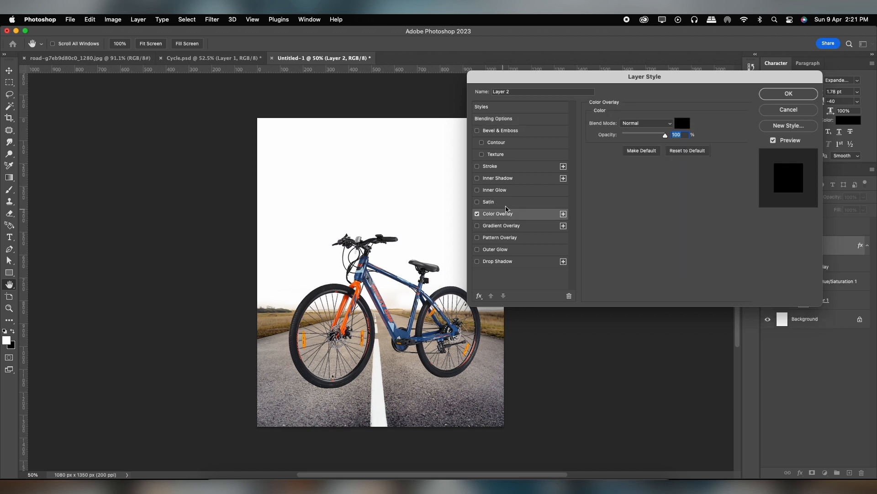
{"action": "left_click", "coordinate": [778, 97]}
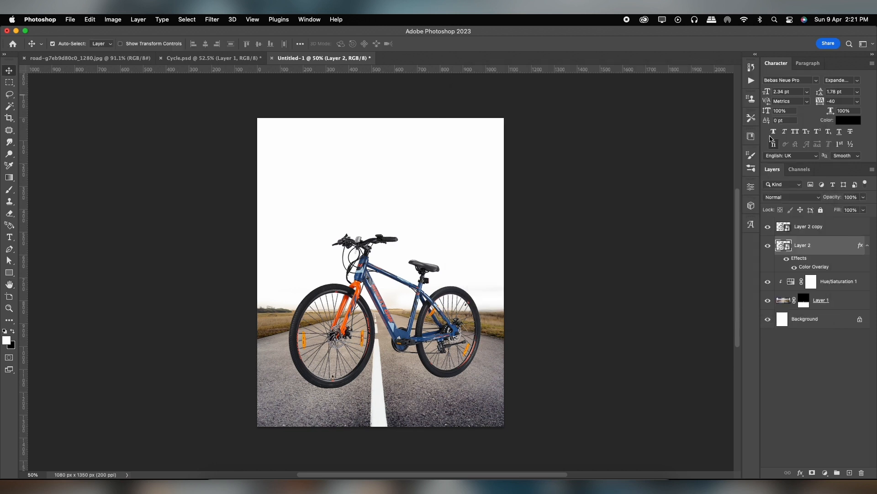
Step: Flip the black bicycle layer vertically and move it down below the wheels
{"action": "left_click", "coordinate": [768, 227]}
{"action": "left_click", "coordinate": [768, 227]}
{"action": "key", "text": "super+t"}
{"action": "right_click", "coordinate": [396, 286]}
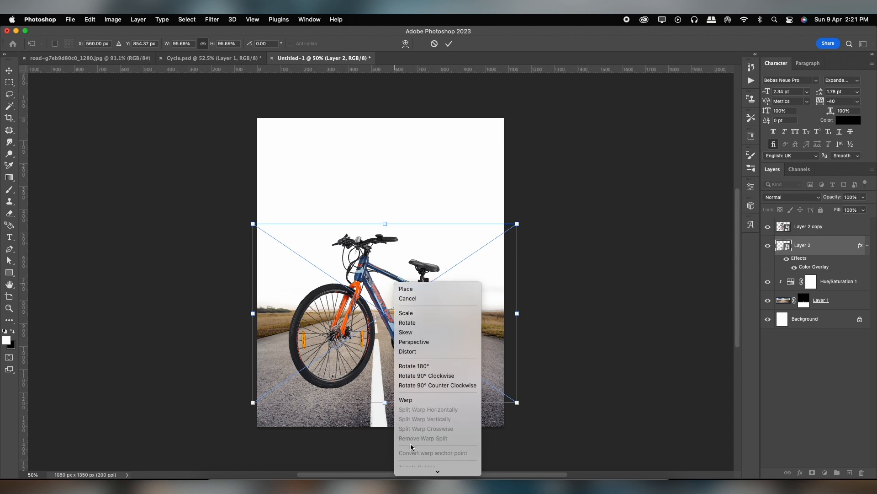
{"action": "left_click", "coordinate": [418, 471]}
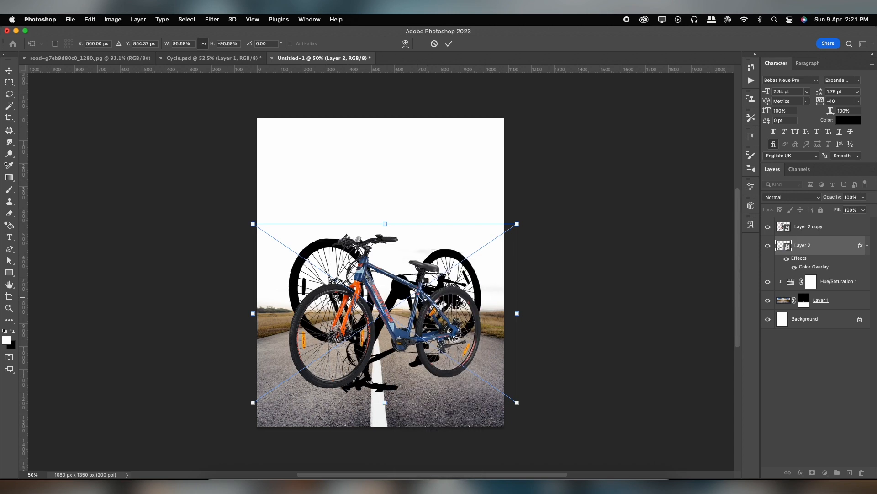
{"action": "left_click_drag", "start_coordinate": [418, 295], "coordinate": [431, 343]}
{"action": "scroll", "coordinate": [410, 434], "scroll_direction": "down", "scroll_amount": 2}
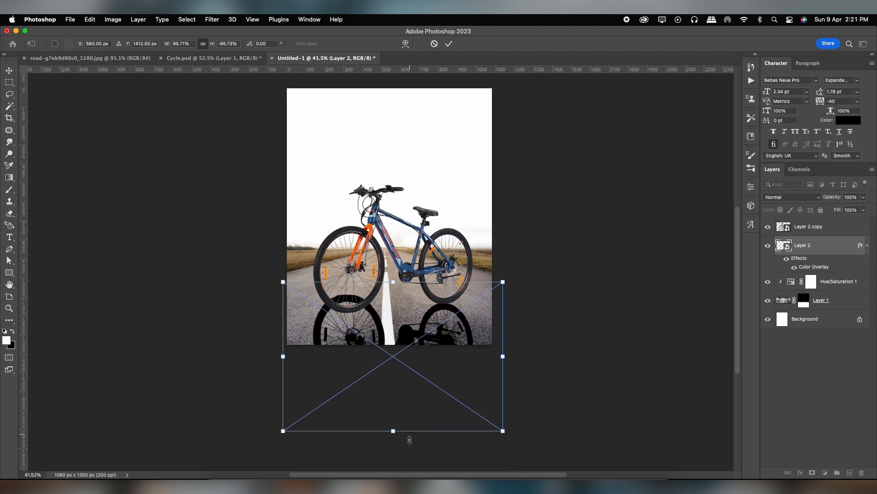
Step: Distort the flipped black bicycle's corners into a wide, slanted ground shadow whose wheels meet the bicycle's tyres
{"action": "left_click_drag", "start_coordinate": [393, 432], "coordinate": [413, 441]}
{"action": "key", "text": "super+z"}
{"action": "left_click_drag", "start_coordinate": [503, 432], "coordinate": [677, 363]}
{"action": "left_click_drag", "start_coordinate": [503, 282], "coordinate": [471, 281]}
{"action": "left_click_drag", "start_coordinate": [450, 314], "coordinate": [456, 328]}
{"action": "left_click_drag", "start_coordinate": [405, 462], "coordinate": [412, 445]}
{"action": "left_click_drag", "start_coordinate": [378, 320], "coordinate": [383, 325]}
{"action": "left_click_drag", "start_coordinate": [584, 364], "coordinate": [590, 359]}
{"action": "left_click_drag", "start_coordinate": [475, 355], "coordinate": [478, 354]}
{"action": "left_click_drag", "start_coordinate": [485, 293], "coordinate": [503, 274]}
{"action": "left_click_drag", "start_coordinate": [476, 316], "coordinate": [478, 335]}
{"action": "scroll", "coordinate": [479, 336], "scroll_direction": "up", "scroll_amount": 1}
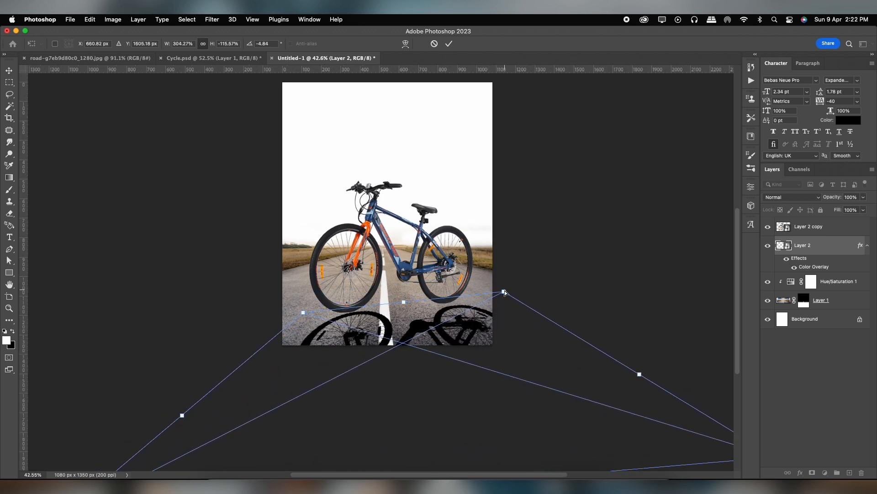
{"action": "left_click_drag", "start_coordinate": [505, 292], "coordinate": [502, 287]}
{"action": "scroll", "coordinate": [361, 327], "scroll_direction": "down", "scroll_amount": 1}
{"action": "left_click_drag", "start_coordinate": [92, 466], "coordinate": [112, 442]}
{"action": "left_click_drag", "start_coordinate": [333, 271], "coordinate": [335, 270]}
{"action": "left_click_drag", "start_coordinate": [514, 247], "coordinate": [512, 254]}
{"action": "left_click_drag", "start_coordinate": [565, 264], "coordinate": [558, 262]}
{"action": "left_click_drag", "start_coordinate": [466, 316], "coordinate": [465, 315]}
{"action": "key", "text": "Return"}
{"action": "left_click", "coordinate": [465, 314]}
{"action": "scroll", "coordinate": [381, 305], "scroll_direction": "up", "scroll_amount": 1}
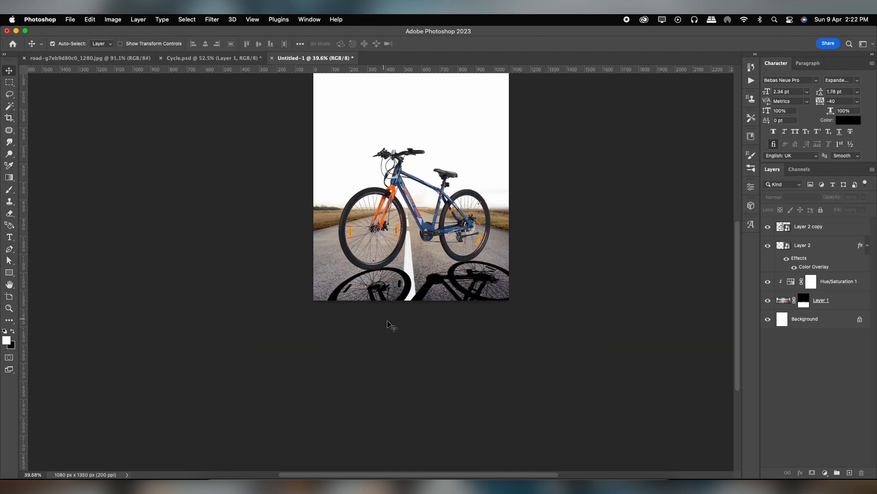
Step: Transform the bicycle's shadow once more, nudging its lower part slightly to refine the slant
{"action": "scroll", "coordinate": [448, 274], "scroll_direction": "down", "scroll_amount": 1}
{"action": "left_click", "coordinate": [448, 274]}
{"action": "key", "text": "super+t"}
{"action": "left_click_drag", "start_coordinate": [438, 445], "coordinate": [442, 447]}
{"action": "key", "text": "Return"}
{"action": "scroll", "coordinate": [451, 268], "scroll_direction": "up", "scroll_amount": 3}
{"action": "scroll", "coordinate": [452, 272], "scroll_direction": "up", "scroll_amount": 3}
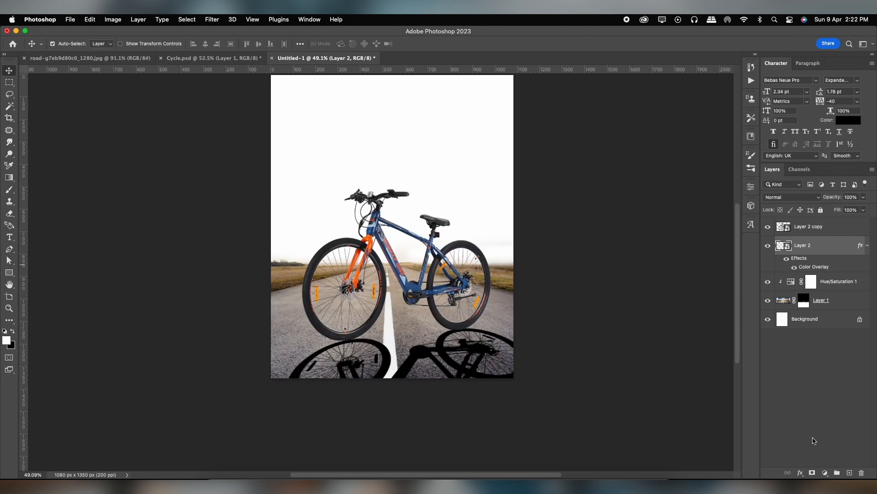
Step: Add a layer mask to the shadow layer and fade the shadow toward the canvas's lower edge with black gradients
{"action": "left_click", "coordinate": [814, 472]}
{"action": "left_click", "coordinate": [13, 179]}
{"action": "left_click_drag", "start_coordinate": [474, 461], "coordinate": [386, 386]}
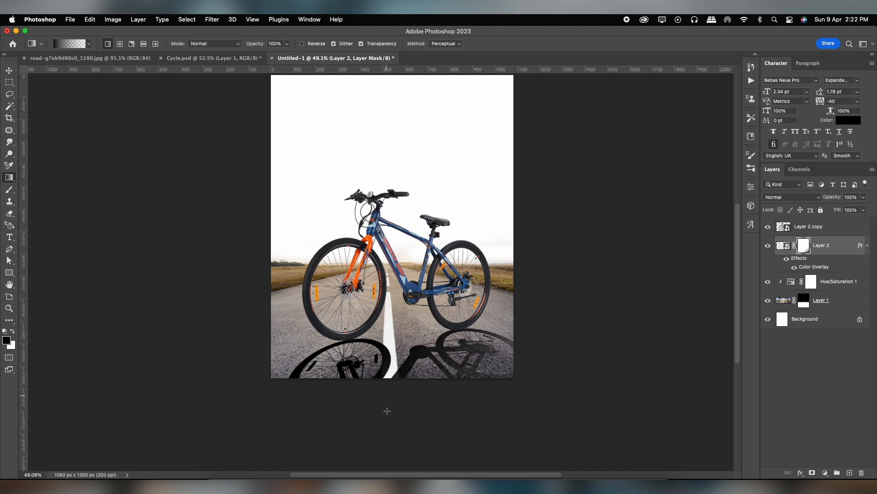
{"action": "key", "text": "super+z"}
{"action": "left_click_drag", "start_coordinate": [299, 454], "coordinate": [368, 350]}
{"action": "left_click_drag", "start_coordinate": [335, 462], "coordinate": [393, 309]}
{"action": "left_click_drag", "start_coordinate": [415, 438], "coordinate": [414, 414]}
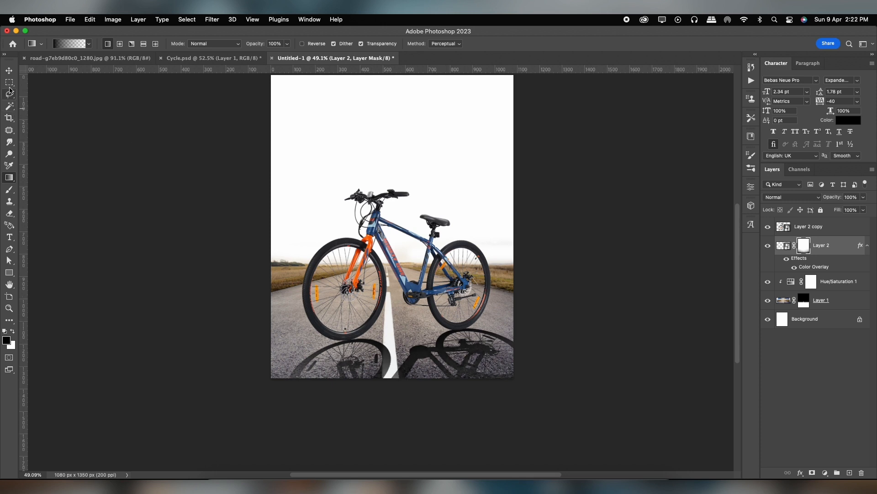
Step: Apply a Gaussian Blur of about 3.6 pixels to the bicycle's shadow layer
{"action": "left_click", "coordinate": [9, 70]}
{"action": "left_click", "coordinate": [831, 250]}
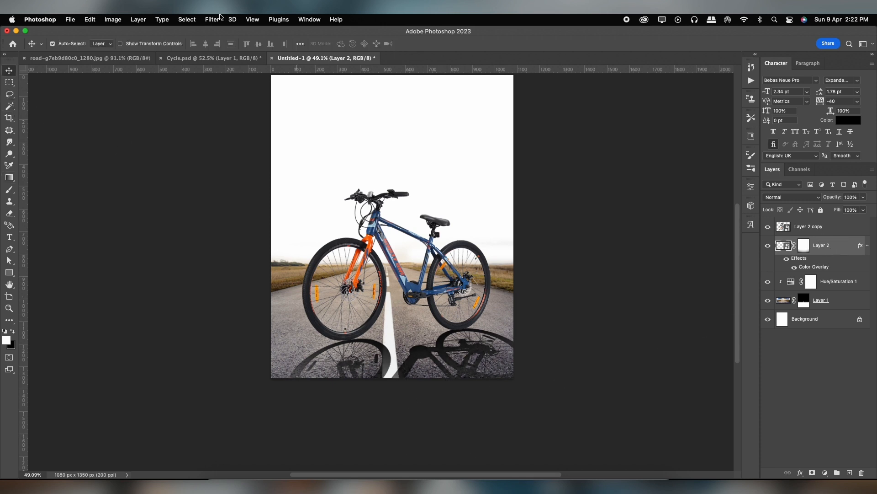
{"action": "left_click", "coordinate": [212, 19]}
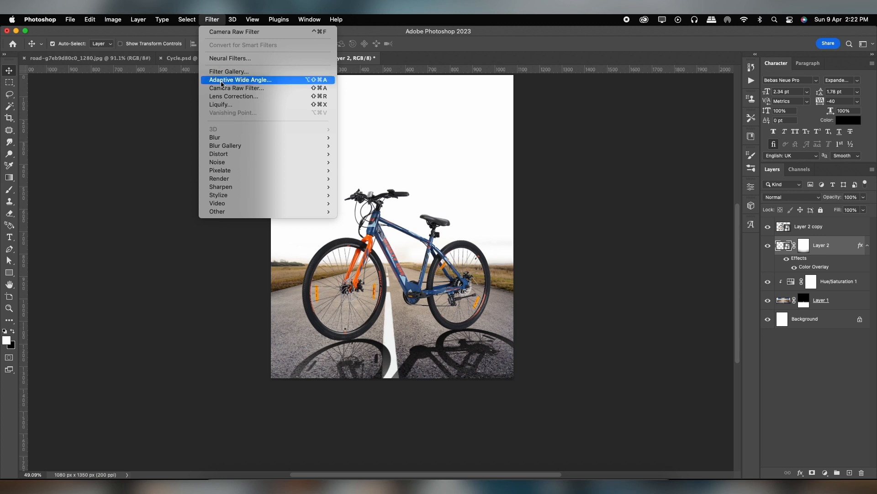
{"action": "mouse_move", "coordinate": [226, 138]}
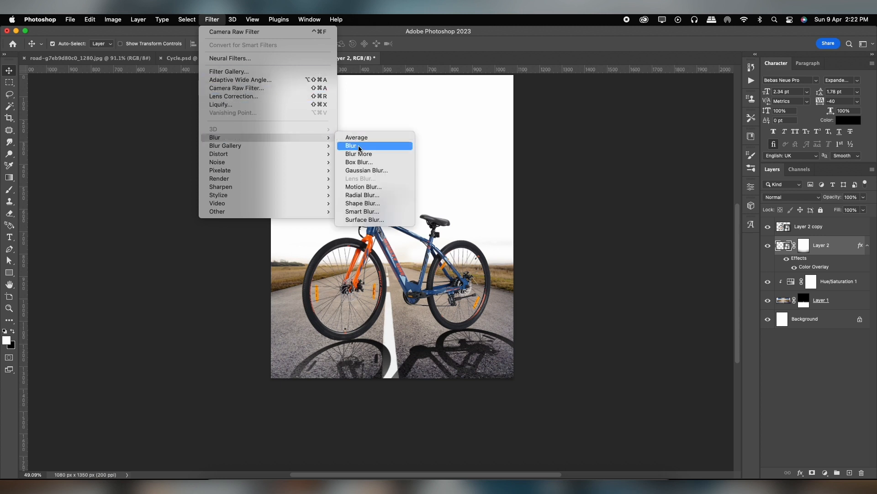
{"action": "left_click", "coordinate": [363, 170]}
{"action": "left_click_drag", "start_coordinate": [592, 273], "coordinate": [588, 273]}
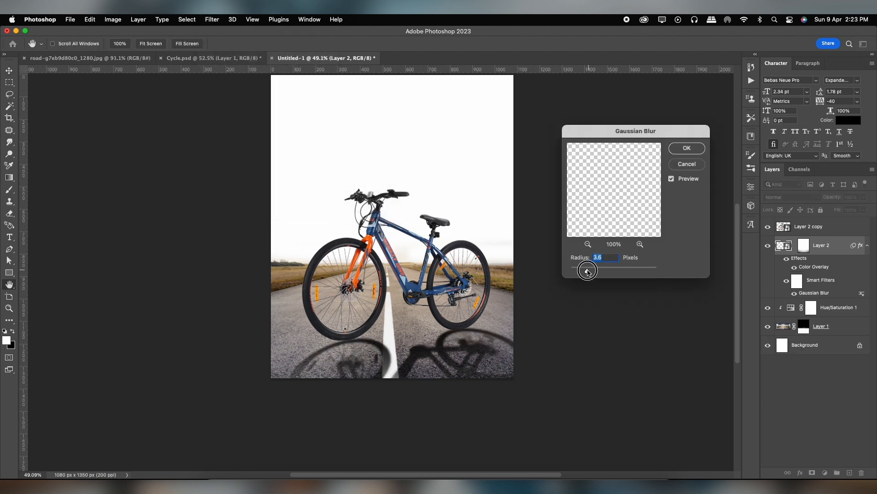
{"action": "left_click", "coordinate": [687, 148]}
Step: Lower the blurred shadow layer's opacity to 85% and collapse its effects list
{"action": "left_click", "coordinate": [864, 197]}
{"action": "left_click_drag", "start_coordinate": [863, 208], "coordinate": [856, 212]}
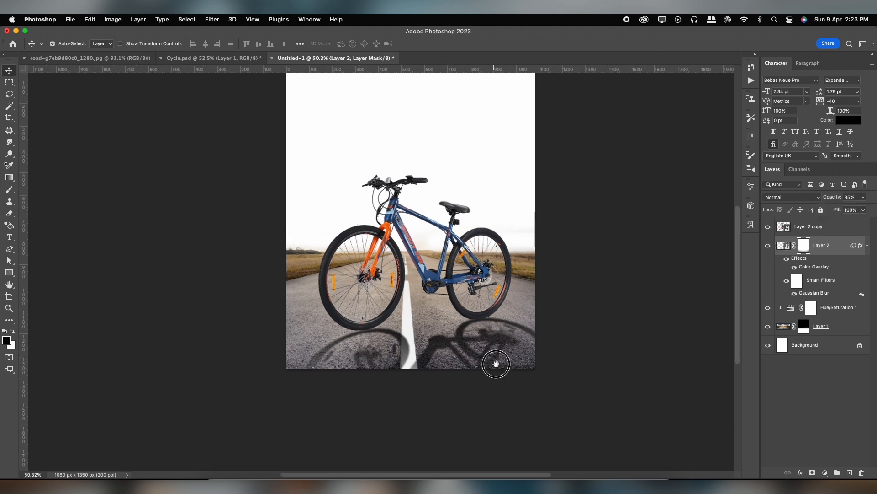
{"action": "scroll", "coordinate": [500, 364], "scroll_direction": "down", "scroll_amount": 2}
{"action": "left_click", "coordinate": [868, 246]}
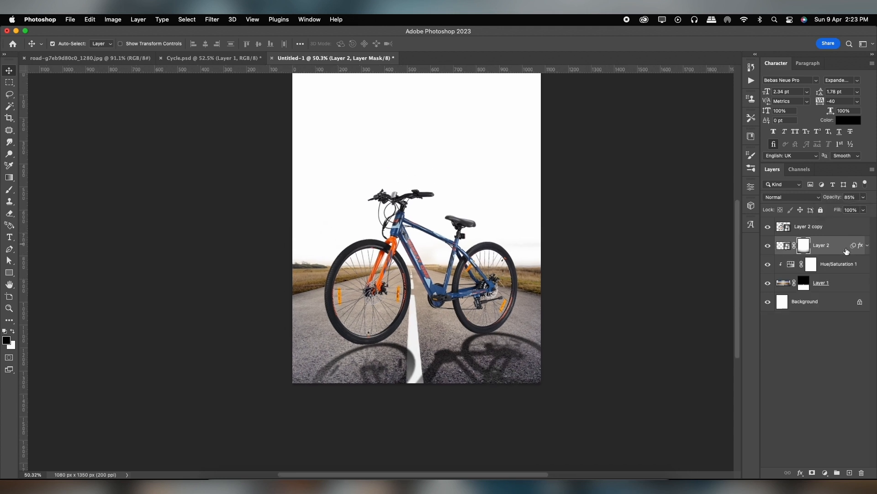
Step: Blend the shadow into the asphalt by splitting the underlying layer's black Blend If slider at 29 / 104 and shifting the white slider slightly inward
{"action": "double_click", "coordinate": [839, 249]}
{"action": "left_click_drag", "start_coordinate": [595, 273], "coordinate": [639, 269]}
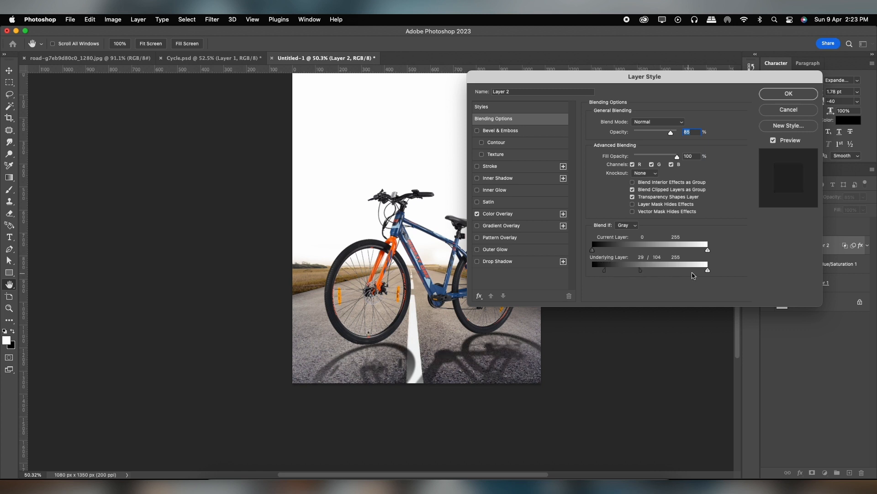
{"action": "mouse_move", "coordinate": [708, 273]}
{"action": "left_mouse_down"}
{"action": "mouse_move", "coordinate": [694, 270]}
{"action": "mouse_move", "coordinate": [702, 274]}
{"action": "left_mouse_up"}
{"action": "left_click", "coordinate": [795, 97]}
{"action": "left_click", "coordinate": [768, 246]}
{"action": "left_click", "coordinate": [769, 246]}
Step: Fine-tune the bicycle shadow layer's opacity to 84%
{"action": "scroll", "coordinate": [477, 289], "scroll_direction": "up", "scroll_amount": 5}
{"action": "scroll", "coordinate": [477, 288], "scroll_direction": "up", "scroll_amount": 1}
{"action": "scroll", "coordinate": [491, 275], "scroll_direction": "up", "scroll_amount": 1}
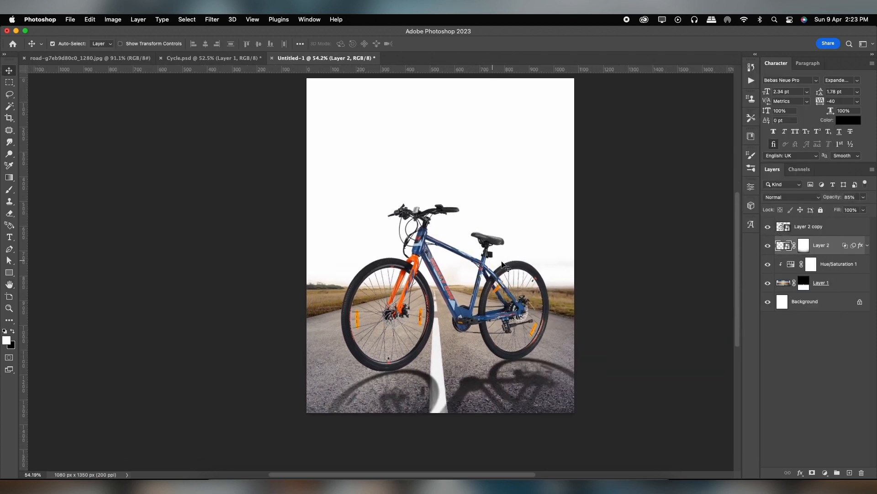
{"action": "left_click", "coordinate": [864, 209]}
{"action": "left_click_drag", "start_coordinate": [858, 209], "coordinate": [860, 210]}
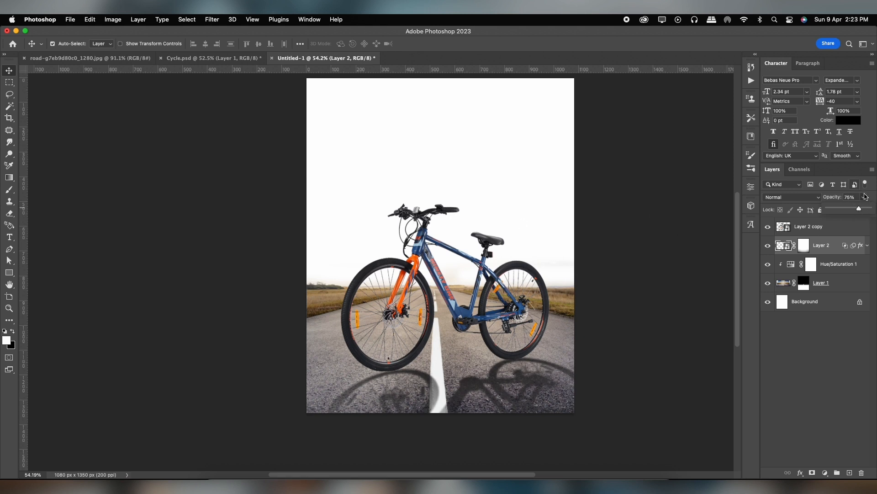
{"action": "left_click_drag", "start_coordinate": [859, 209], "coordinate": [866, 210]}
Step: Create a new layer above the shadow and paint one soft black brush dab just below the front tyre
{"action": "scroll", "coordinate": [413, 359], "scroll_direction": "up", "scroll_amount": 1}
{"action": "left_click_drag", "start_coordinate": [413, 355], "coordinate": [376, 290]}
{"action": "scroll", "coordinate": [385, 324], "scroll_direction": "up", "scroll_amount": 5}
{"action": "scroll", "coordinate": [376, 291], "scroll_direction": "up", "scroll_amount": 2}
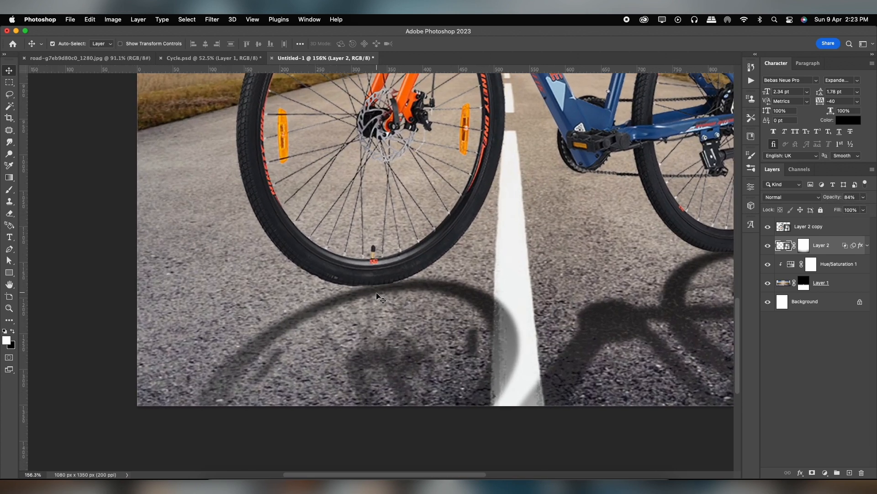
{"action": "left_click", "coordinate": [850, 473]}
{"action": "key", "text": "b"}
{"action": "key", "text": "bracketleft"}
{"action": "key", "text": "bracketleft"}
{"action": "key", "text": "bracketleft"}
{"action": "key", "text": "bracketleft"}
{"action": "key", "text": "bracketleft"}
{"action": "key", "text": "bracketleft"}
{"action": "key", "text": "bracketleft"}
{"action": "key", "text": "bracketleft"}
{"action": "key", "text": "bracketleft"}
{"action": "key", "text": "bracketleft"}
{"action": "key", "text": "bracketleft"}
{"action": "key", "text": "bracketleft"}
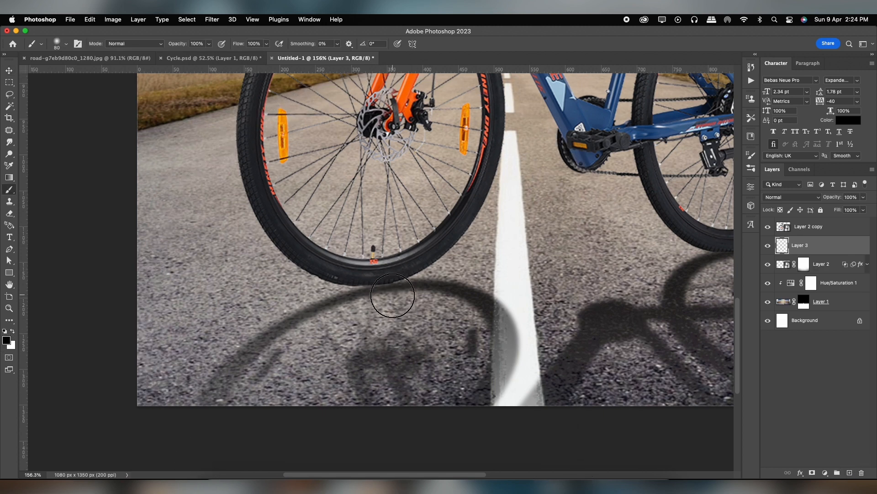
{"action": "left_click", "coordinate": [391, 297]}
Step: Flatten, widen and skew the black dab into a thin slanted contact shadow under the front tyre
{"action": "key", "text": "ctrl+t"}
{"action": "left_click_drag", "start_coordinate": [391, 261], "coordinate": [391, 293]}
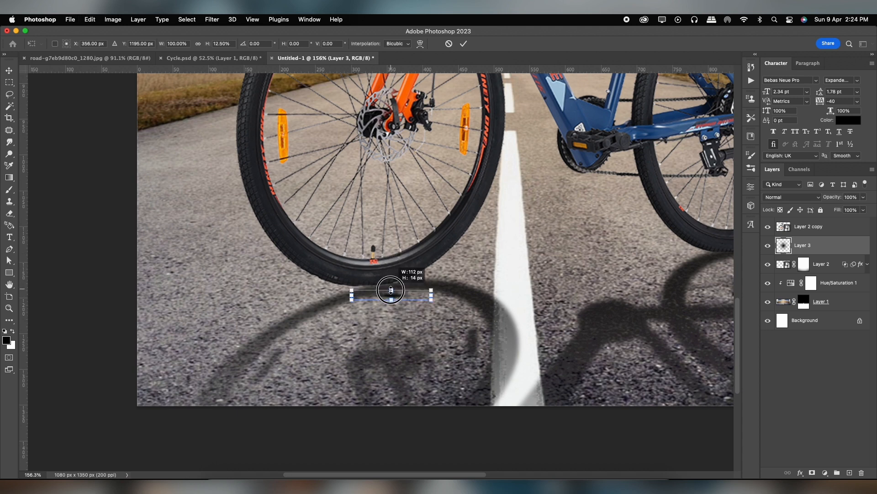
{"action": "left_click_drag", "start_coordinate": [466, 300], "coordinate": [479, 271]}
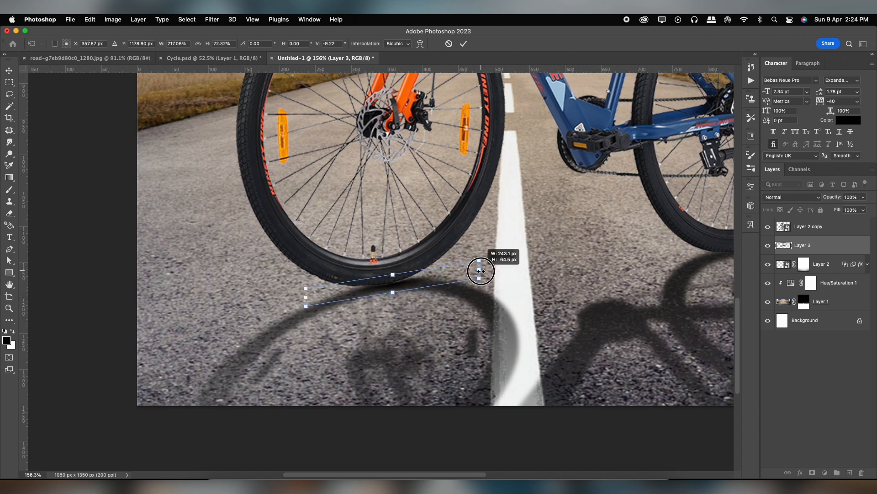
{"action": "key", "text": "Return"}
{"action": "key", "text": "b"}
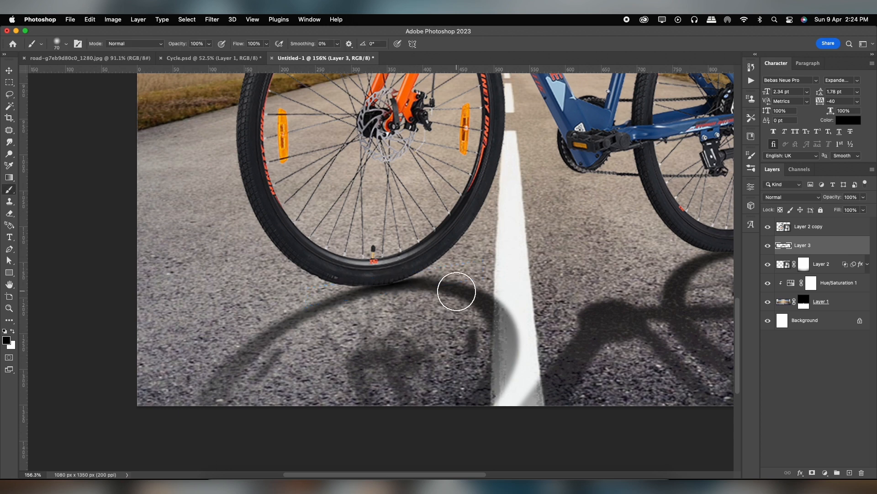
Step: Set the contact shadow's opacity to 78% and place a duplicate of it under the rear tyre
{"action": "left_click", "coordinate": [10, 70]}
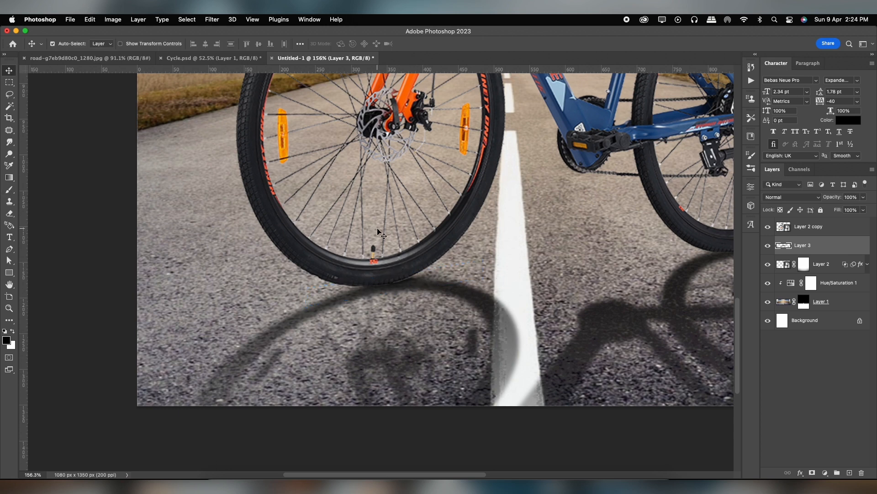
{"action": "left_click", "coordinate": [864, 197]}
{"action": "mouse_move", "coordinate": [420, 286]}
{"action": "left_mouse_down"}
{"action": "mouse_move", "coordinate": [574, 278]}
{"action": "mouse_move", "coordinate": [403, 259]}
{"action": "mouse_move", "coordinate": [432, 267]}
{"action": "mouse_move", "coordinate": [427, 287]}
{"action": "left_mouse_up"}
{"action": "key", "text": "super+t"}
{"action": "key", "text": "Return"}
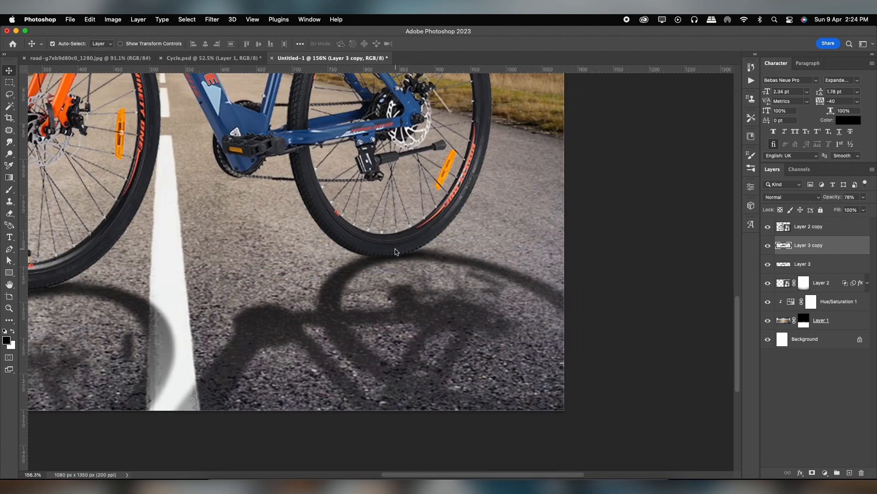
Step: Copy the whole original road photo and paste it into the advertisement just above the Background layer
{"action": "key", "text": "super+0"}
{"action": "key", "text": "ctrl+Tab"}
{"action": "key", "text": "super+a"}
{"action": "key", "text": "super+c"}
{"action": "key", "text": "ctrl+Tab"}
{"action": "left_click", "coordinate": [787, 336]}
{"action": "key", "text": "super+v"}
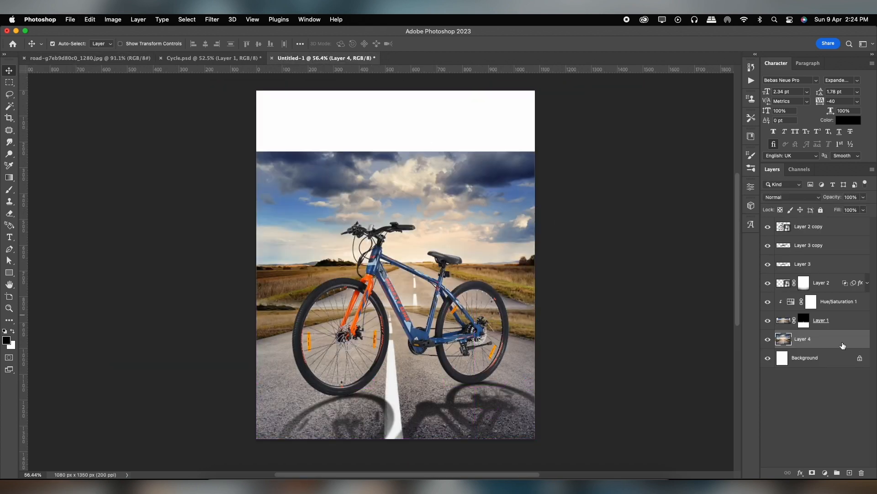
Step: Scale the pasted road photo to about 215% and position it so its cloudy sky fills the canvas behind the bicycle
{"action": "key", "text": "super+t"}
{"action": "left_click_drag", "start_coordinate": [585, 379], "coordinate": [739, 478]}
{"action": "left_click_drag", "start_coordinate": [515, 157], "coordinate": [498, 204]}
{"action": "scroll", "coordinate": [498, 204], "scroll_direction": "down", "scroll_amount": 3}
{"action": "left_click_drag", "start_coordinate": [680, 118], "coordinate": [696, 105]}
{"action": "mouse_move", "coordinate": [555, 174]}
{"action": "left_mouse_down"}
{"action": "mouse_move", "coordinate": [527, 180]}
{"action": "mouse_move", "coordinate": [565, 181]}
{"action": "mouse_move", "coordinate": [547, 179]}
{"action": "left_mouse_up"}
{"action": "left_click_drag", "start_coordinate": [685, 111], "coordinate": [691, 108]}
{"action": "mouse_move", "coordinate": [571, 180]}
{"action": "left_mouse_down"}
{"action": "mouse_move", "coordinate": [572, 162]}
{"action": "mouse_move", "coordinate": [572, 175]}
{"action": "left_mouse_up"}
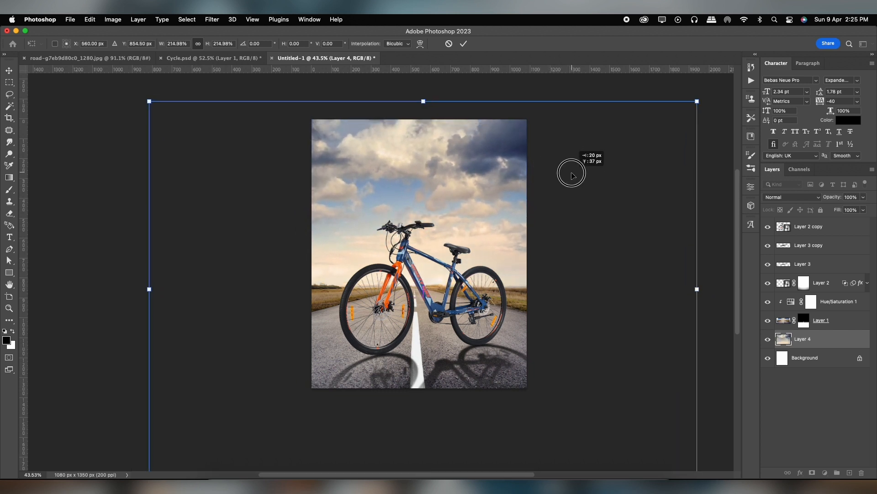
{"action": "double_click", "coordinate": [469, 181]}
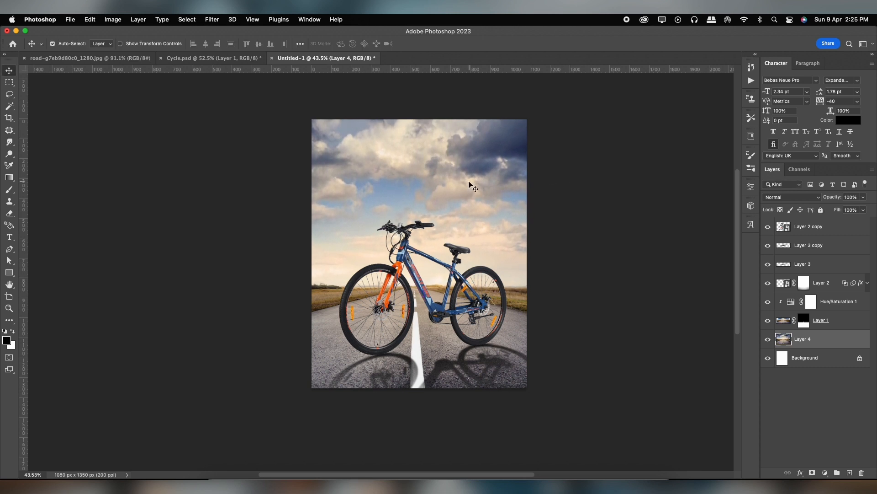
Step: Convert the enlarged sky photo layer to a smart object and apply a Gaussian Blur of about 2.5 pixels
{"action": "scroll", "coordinate": [468, 182], "scroll_direction": "up", "scroll_amount": 1}
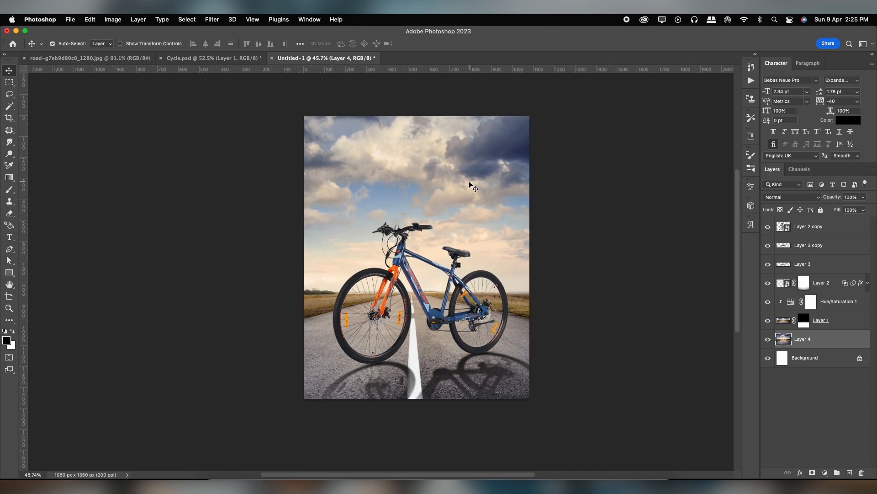
{"action": "scroll", "coordinate": [471, 185], "scroll_direction": "up", "scroll_amount": 3}
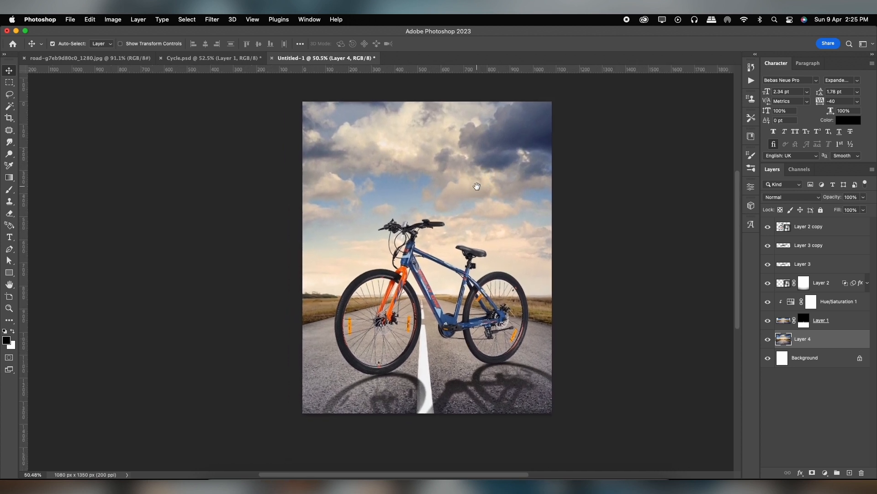
{"action": "left_click_drag", "start_coordinate": [469, 186], "coordinate": [466, 187]}
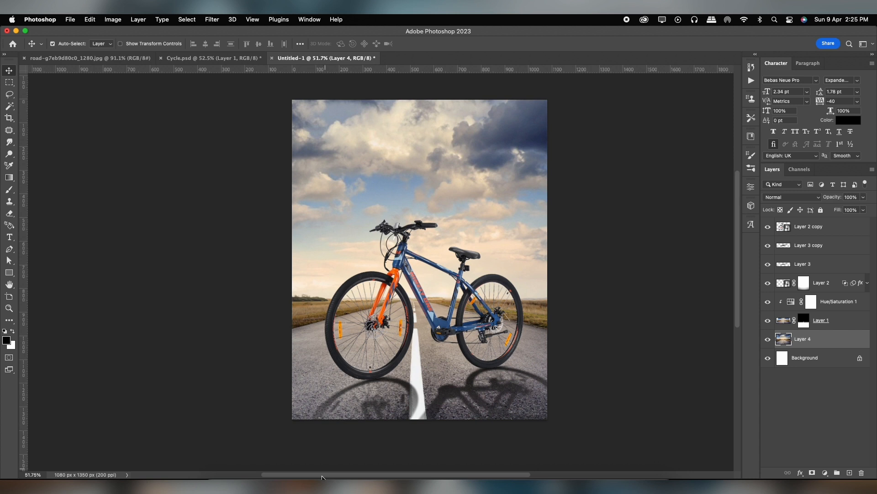
{"action": "left_click_drag", "start_coordinate": [461, 194], "coordinate": [453, 192]}
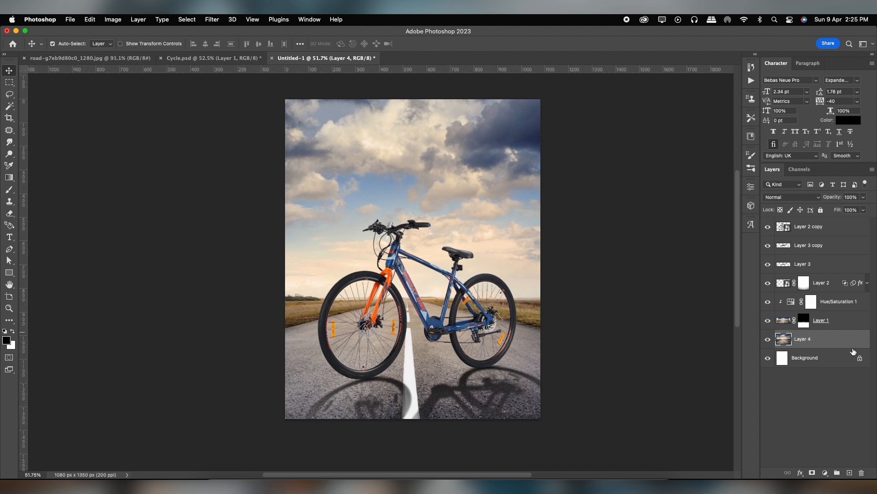
{"action": "right_click", "coordinate": [823, 338]}
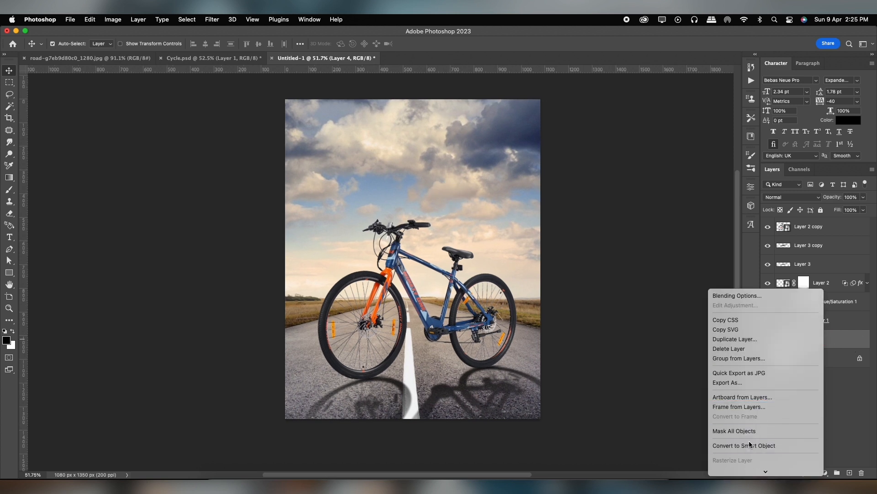
{"action": "left_click", "coordinate": [752, 444]}
{"action": "left_click", "coordinate": [213, 20]}
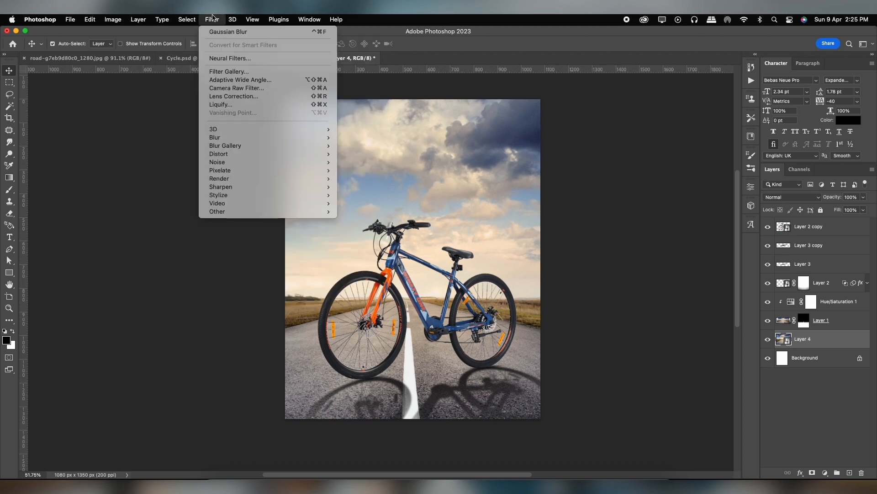
{"action": "mouse_move", "coordinate": [215, 137]}
{"action": "left_click", "coordinate": [365, 170]}
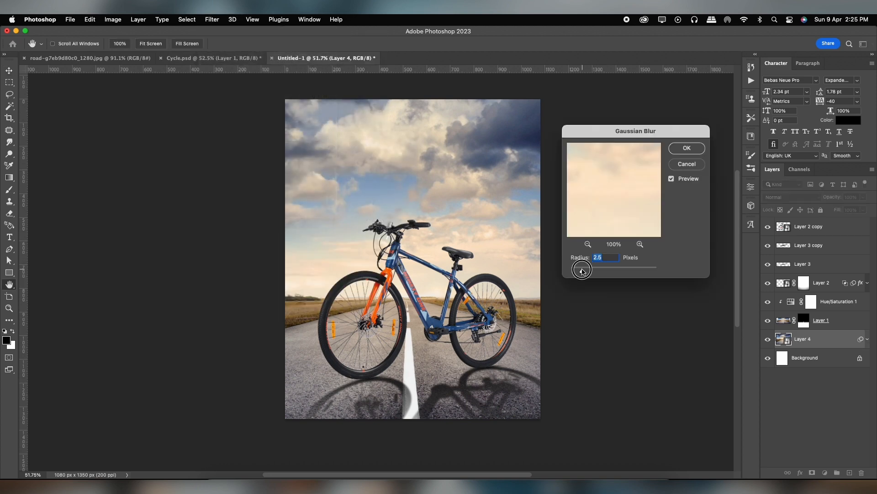
{"action": "left_click", "coordinate": [686, 148]}
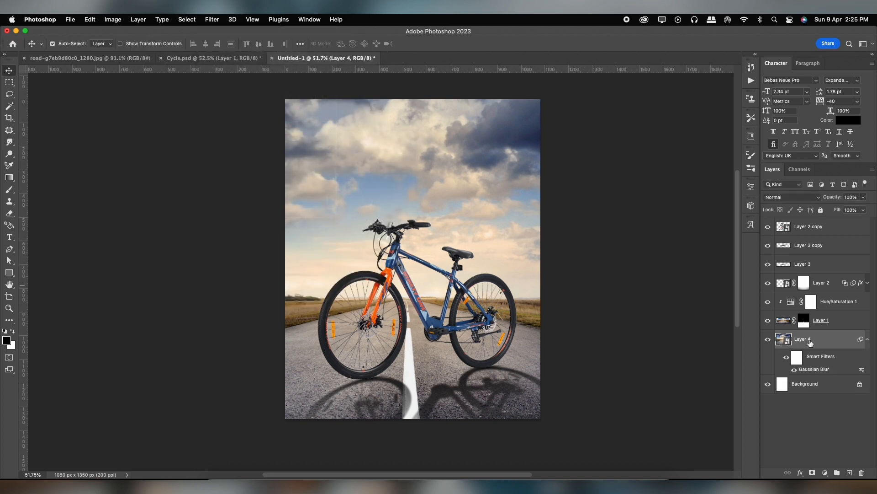
Step: Clip a Hue/Saturation adjustment to the sky layer with hue -9, saturation -33 and lightness -5
{"action": "left_click", "coordinate": [826, 472]}
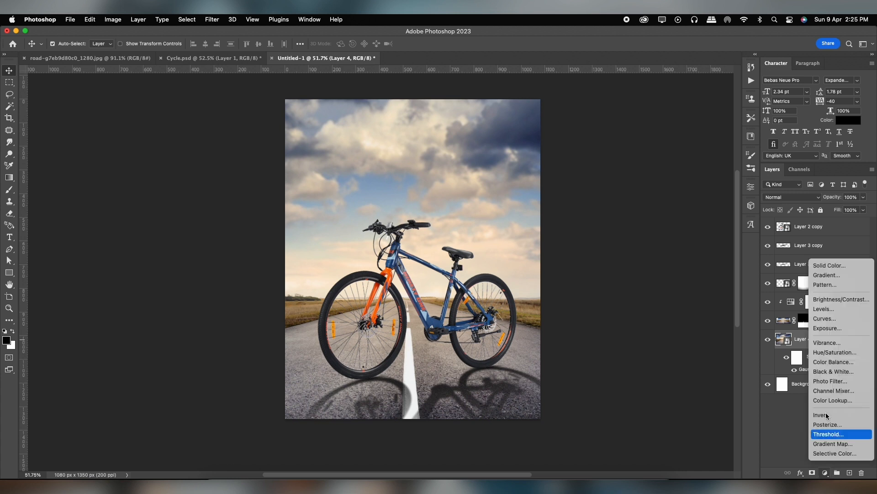
{"action": "left_click", "coordinate": [821, 357]}
{"action": "left_click", "coordinate": [789, 347], "text": "alt"}
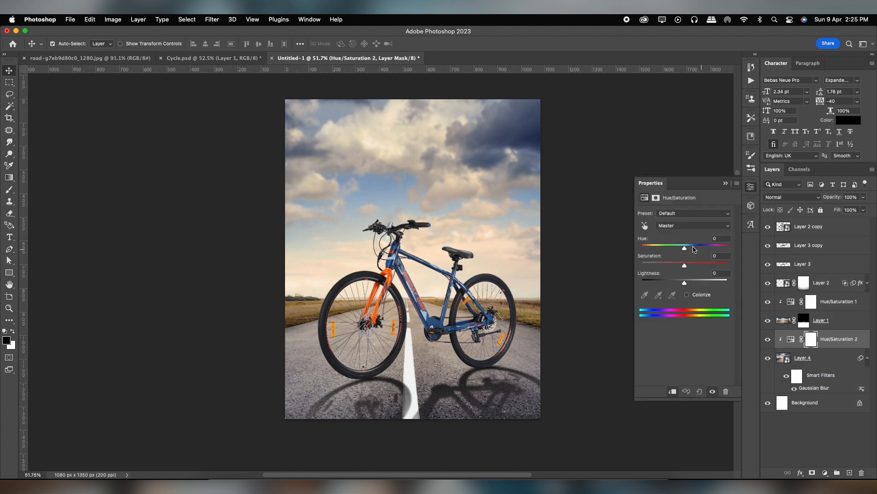
{"action": "left_click_drag", "start_coordinate": [686, 249], "coordinate": [682, 281]}
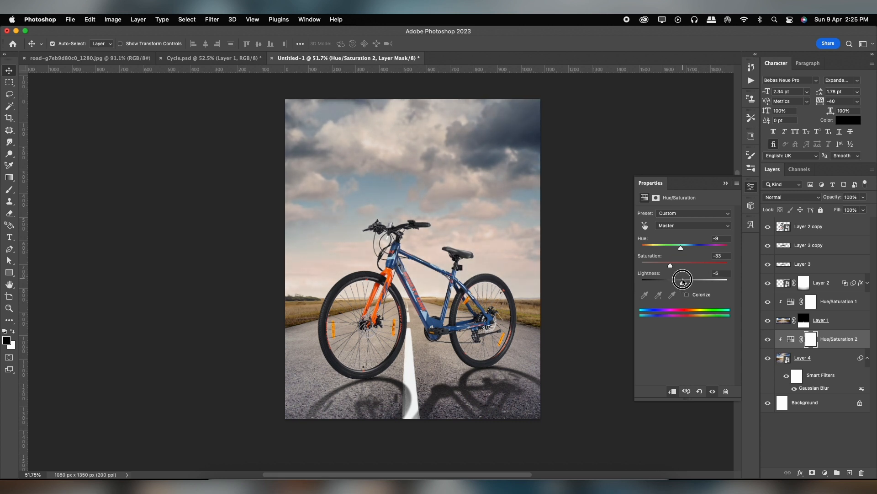
{"action": "left_click", "coordinate": [726, 183]}
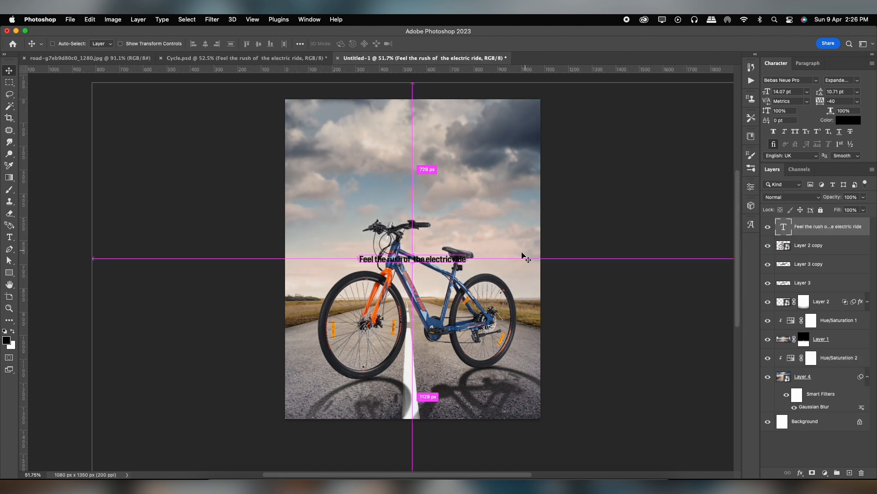
Step: Move the headline "Feel the rush of the electric ride" up into the sky above the handlebar
{"action": "key", "text": "super+t"}
{"action": "left_click_drag", "start_coordinate": [426, 262], "coordinate": [441, 206]}
{"action": "key", "text": "Return"}
{"action": "scroll", "coordinate": [412, 181], "scroll_direction": "up", "scroll_amount": 1}
Step: Recolour the headline text dark blue, sampling the bicycle frame and darkening the shade
{"action": "left_click", "coordinate": [848, 121]}
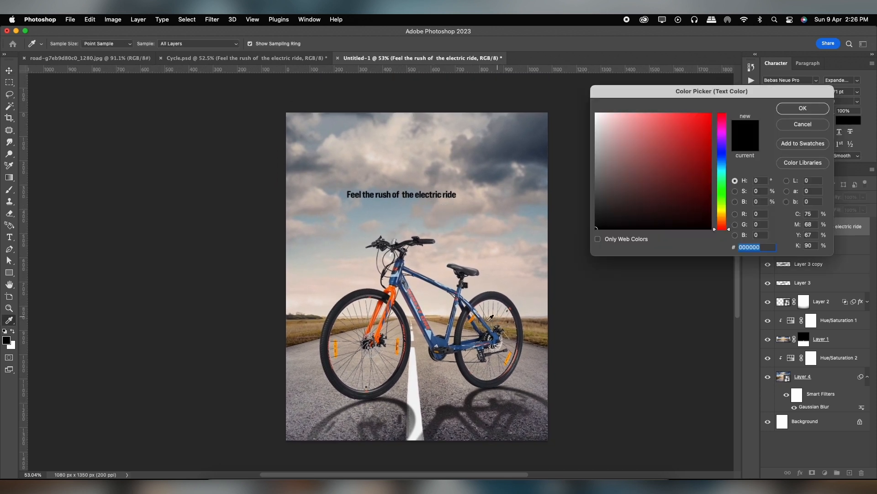
{"action": "left_click", "coordinate": [444, 340]}
{"action": "left_click_drag", "start_coordinate": [670, 169], "coordinate": [680, 189]}
{"action": "left_click", "coordinate": [803, 108]}
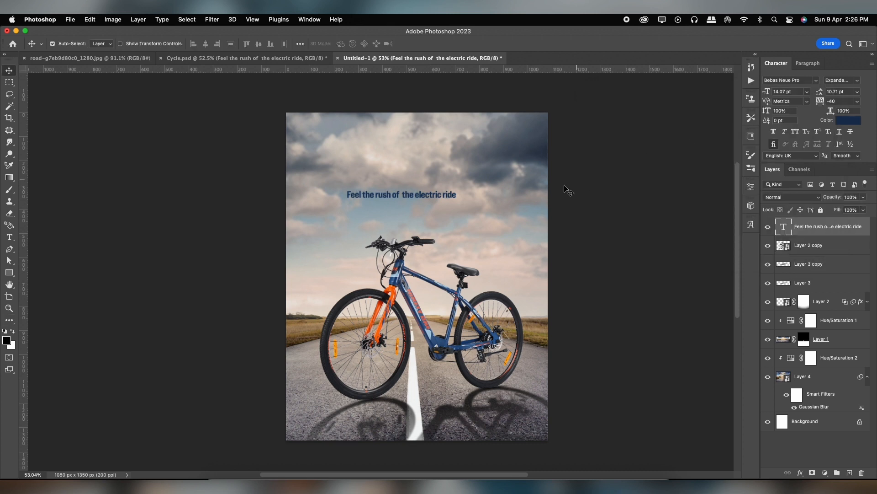
Step: Enlarge the headline to 25.68 pt and set it in all caps
{"action": "key", "text": "super+t"}
{"action": "left_click_drag", "start_coordinate": [456, 189], "coordinate": [546, 180]}
{"action": "key", "text": "Return"}
{"action": "left_click", "coordinate": [796, 132]}
Step: Break the headline into five lines reading FEEL / THE RUSH / OF THE / ELECTRIC / RIDE
{"action": "key", "text": "t"}
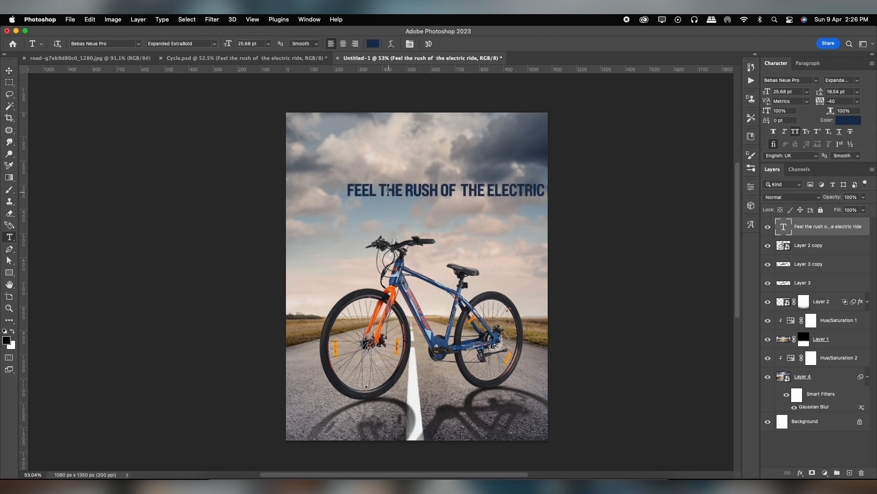
{"action": "left_click", "coordinate": [382, 188]}
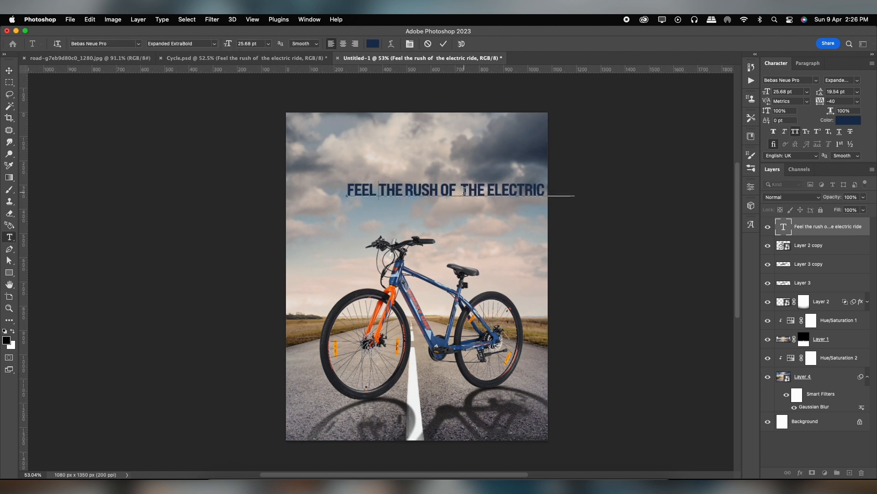
{"action": "key", "text": "Return"}
{"action": "left_click", "coordinate": [414, 202]}
{"action": "key", "text": "Return"}
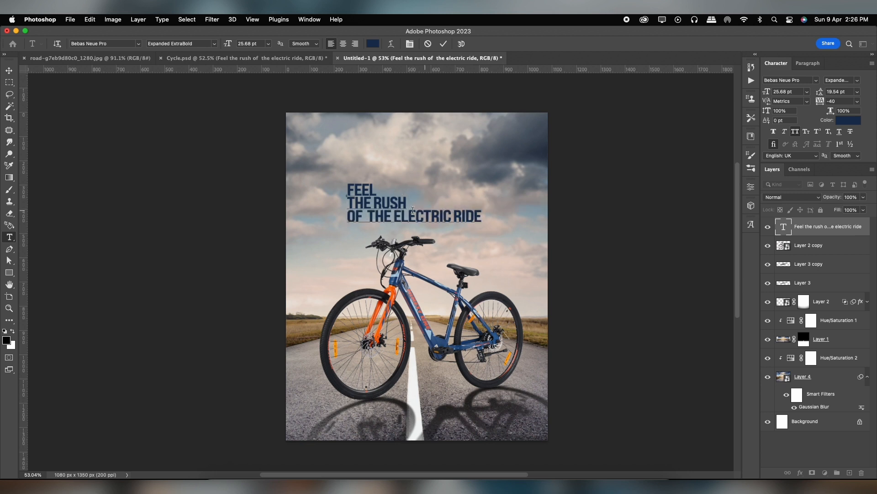
{"action": "left_click", "coordinate": [392, 216]}
{"action": "key", "text": "Return"}
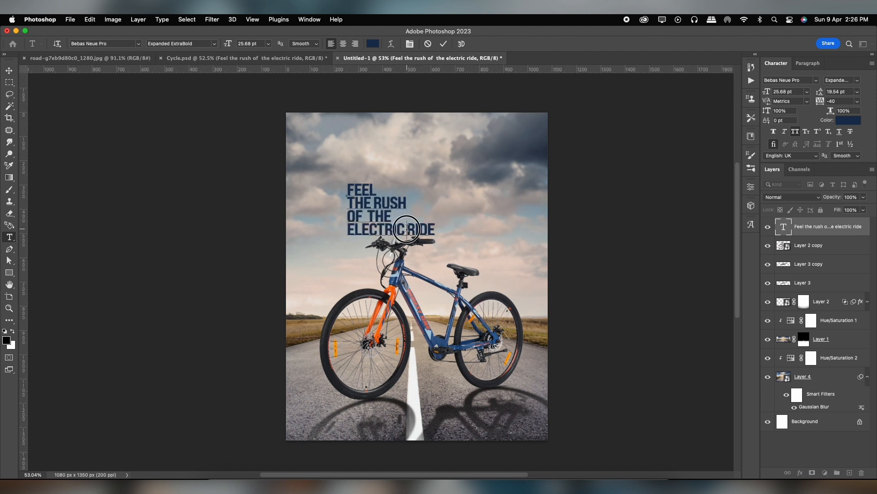
{"action": "left_click", "coordinate": [408, 229]}
{"action": "key", "text": "Return"}
{"action": "left_click", "coordinate": [445, 44]}
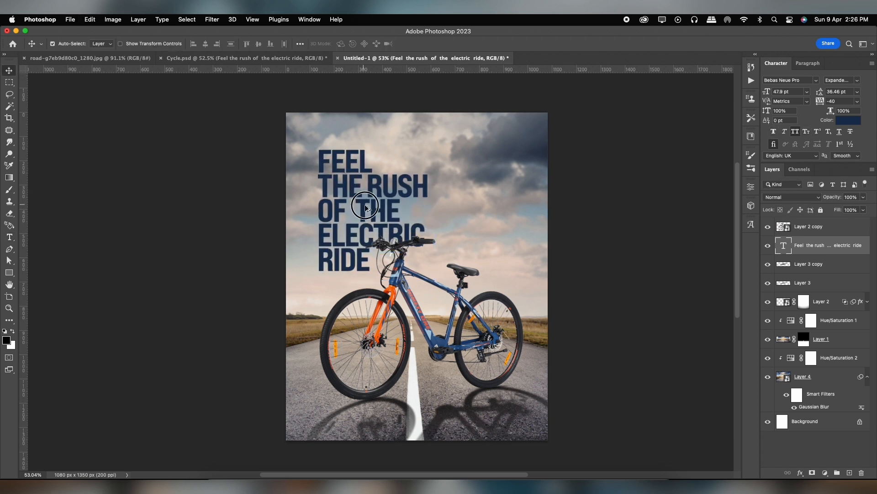
Step: Duplicate the headline into the sky beside it, replace the copy's text with LOGO and recolour it white
{"action": "left_click_drag", "start_coordinate": [364, 207], "coordinate": [505, 201]}
{"action": "double_click", "coordinate": [505, 201]}
{"action": "type", "text": "LOGO"}
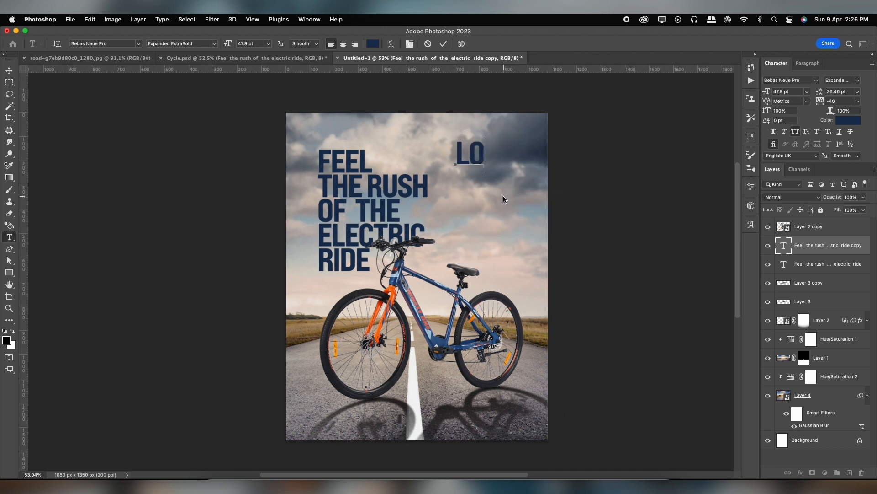
{"action": "left_click", "coordinate": [571, 83]}
{"action": "left_click", "coordinate": [849, 121]}
{"action": "left_click_drag", "start_coordinate": [640, 128], "coordinate": [593, 106]}
{"action": "left_click", "coordinate": [811, 109]}
Step: Scale down the LOGO text and place it in the poster's upper-right corner
{"action": "key", "text": "super+t"}
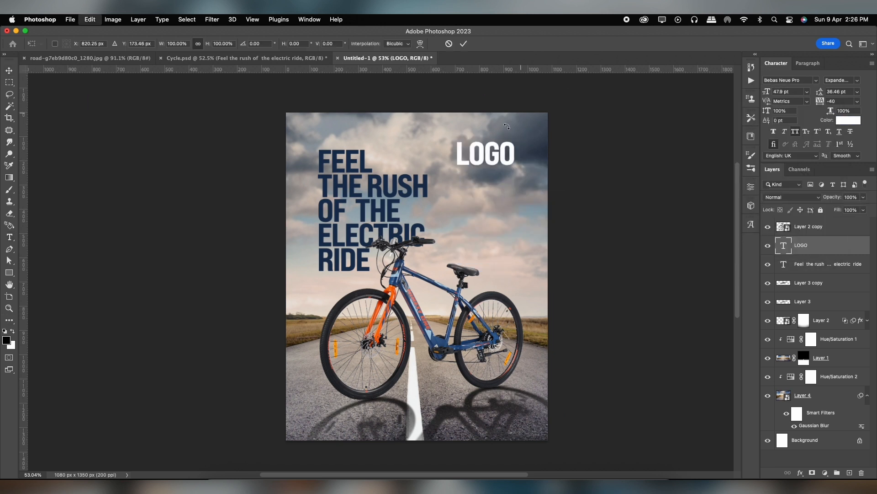
{"action": "mouse_move", "coordinate": [515, 140]}
{"action": "left_mouse_down"}
{"action": "mouse_move", "coordinate": [471, 151]}
{"action": "mouse_move", "coordinate": [528, 132]}
{"action": "left_mouse_up"}
{"action": "key", "text": "Return"}
Step: Stamp all visible layers into a new layer on top and convert it to a smart object
{"action": "key", "text": "super+alt+shift+e"}
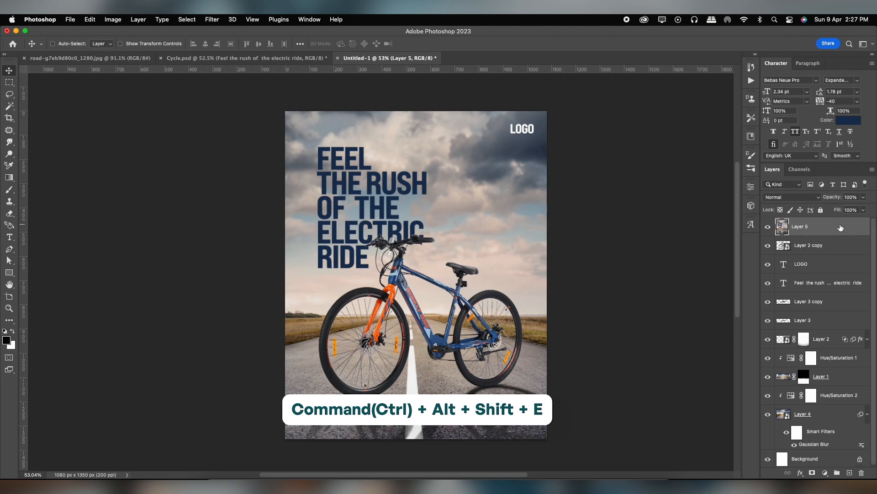
{"action": "right_click", "coordinate": [840, 228]}
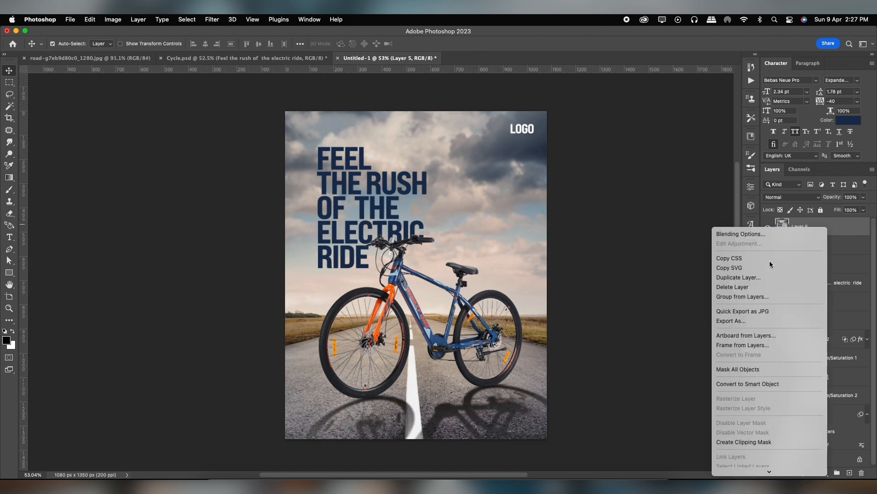
{"action": "left_click", "coordinate": [749, 384]}
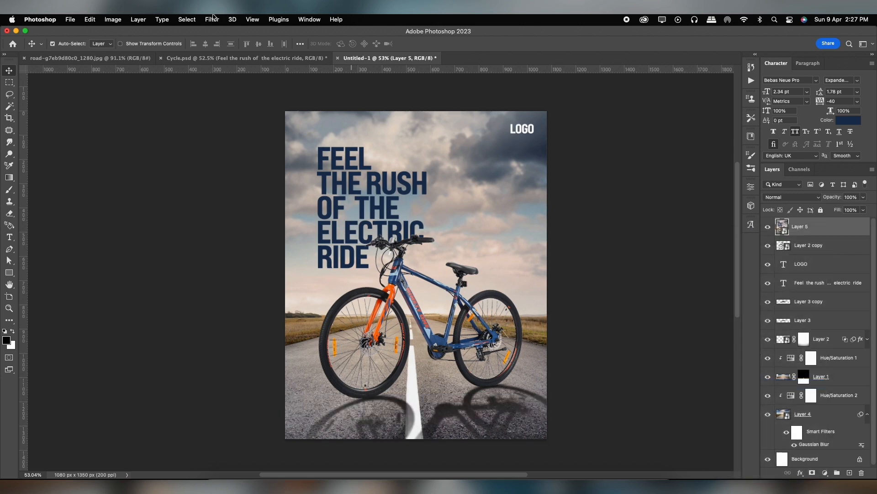
Step: Open the Camera Raw Filter on the merged smart object and apply a colour preset
{"action": "left_click", "coordinate": [213, 19]}
{"action": "mouse_move", "coordinate": [238, 132]}
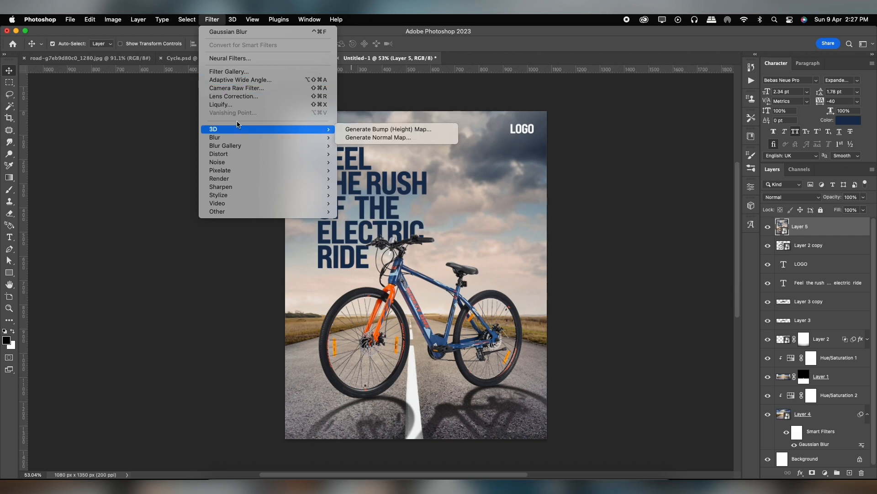
{"action": "left_click", "coordinate": [235, 89]}
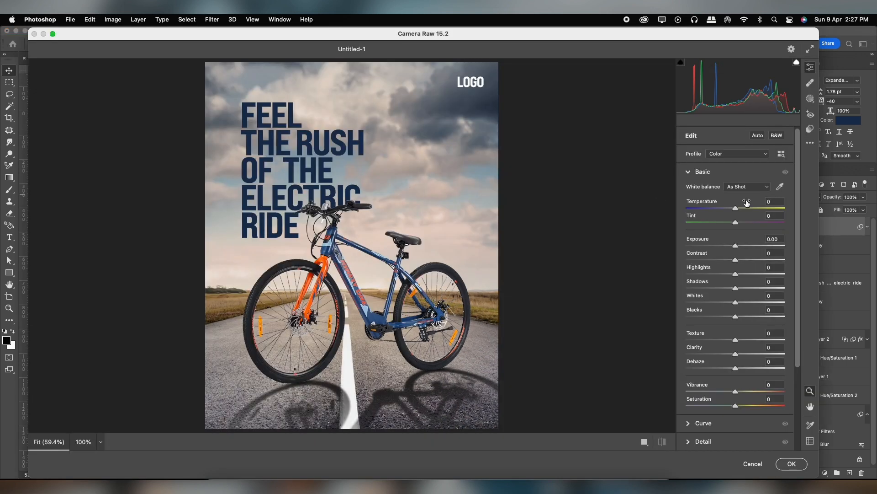
{"action": "left_click", "coordinate": [810, 129]}
{"action": "scroll", "coordinate": [743, 297], "scroll_direction": "down", "scroll_amount": 3}
{"action": "left_click", "coordinate": [736, 346]}
Step: Fine-tune the basic grade with temperature +3, exposure +0.05, whites -29 and texture -19, and raise the clarity slightly
{"action": "left_click", "coordinate": [811, 67]}
{"action": "left_click_drag", "start_coordinate": [736, 213], "coordinate": [738, 208]}
{"action": "left_click_drag", "start_coordinate": [737, 245], "coordinate": [722, 303]}
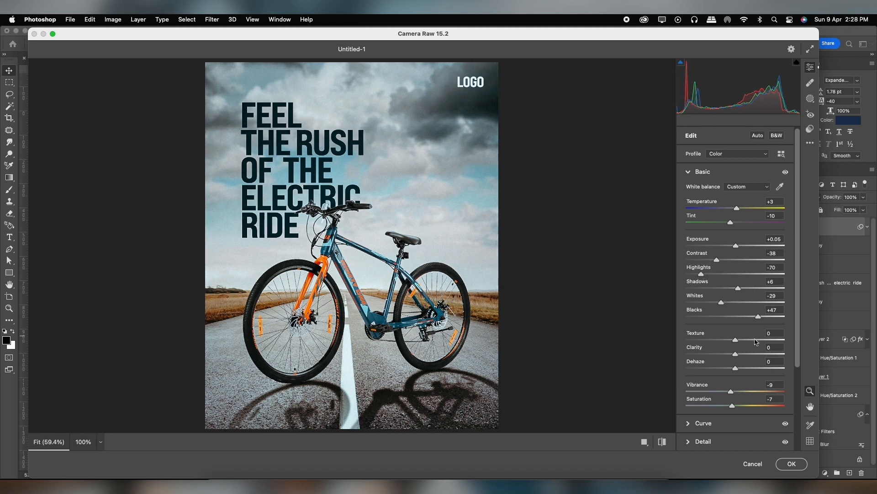
{"action": "left_click_drag", "start_coordinate": [736, 342], "coordinate": [726, 340]}
{"action": "left_click_drag", "start_coordinate": [735, 354], "coordinate": [741, 355]}
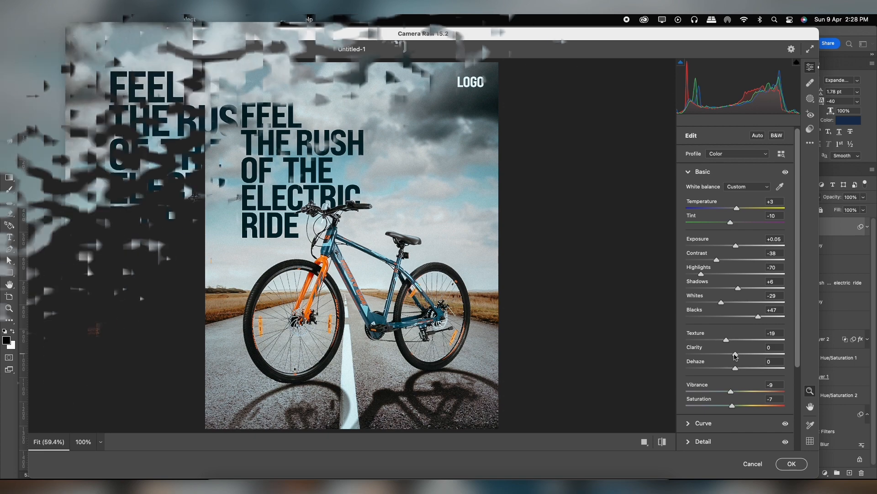